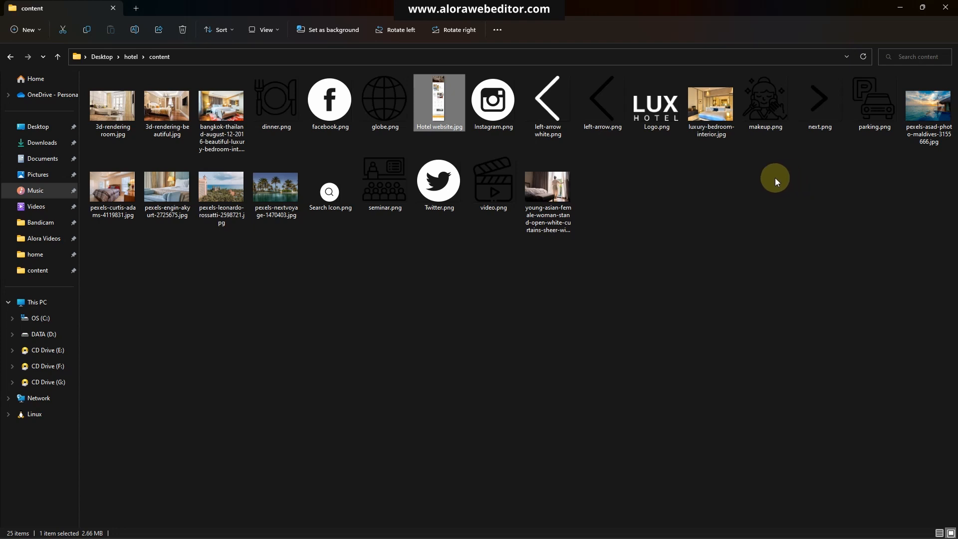
Open the Hotel website.jpg mockup from the content folder and zoom in on it
click(436, 92)
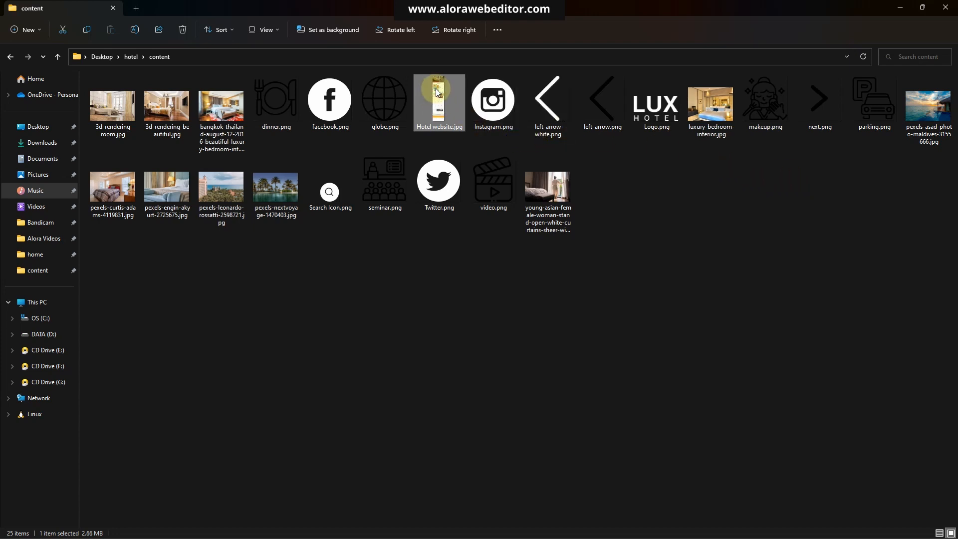
double_click(439, 97)
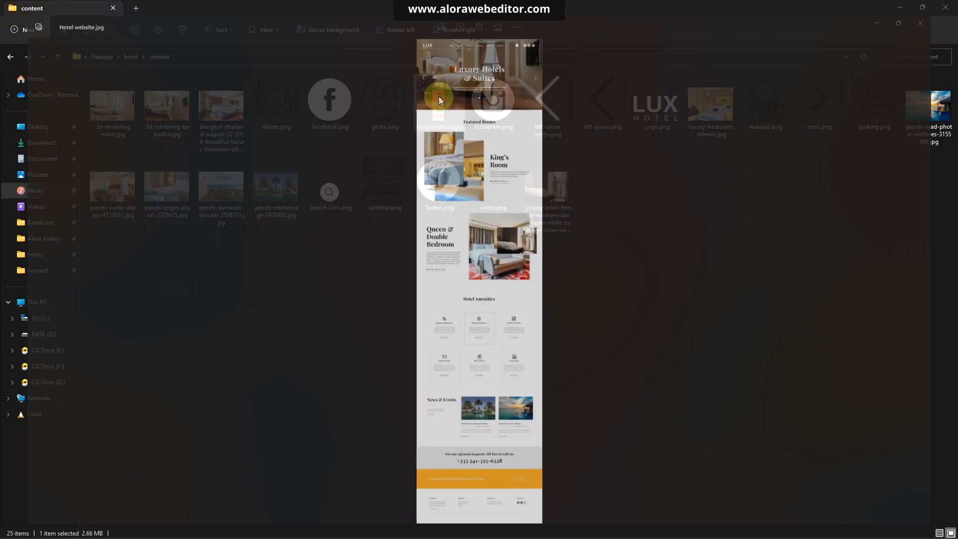
scroll(499, 198, up, 3)
drag(476, 65, 483, 267)
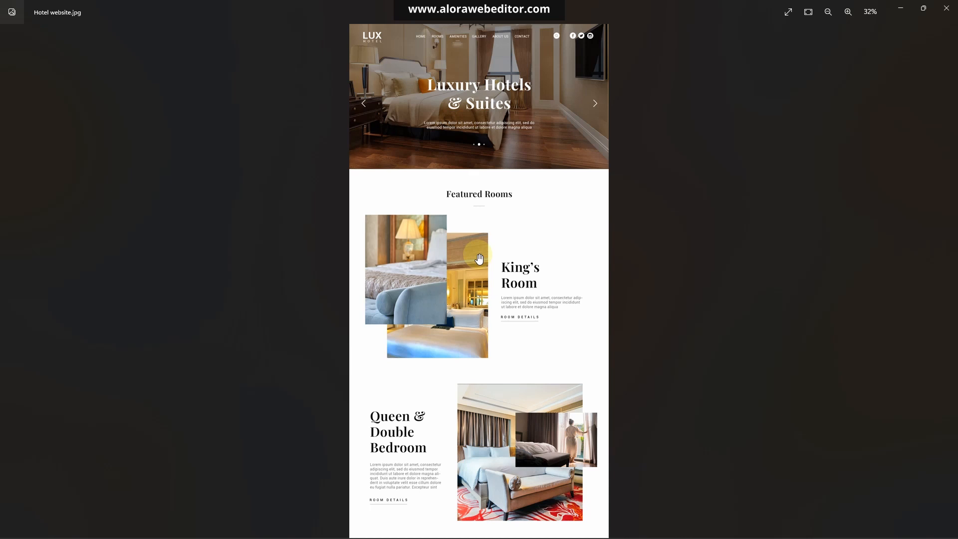
scroll(487, 325, up, 1)
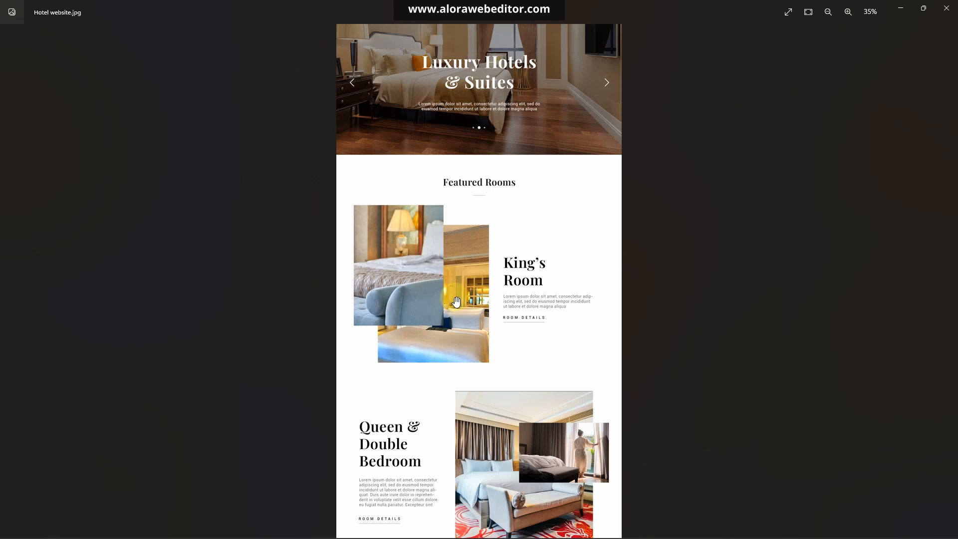
drag(468, 149, 469, 306)
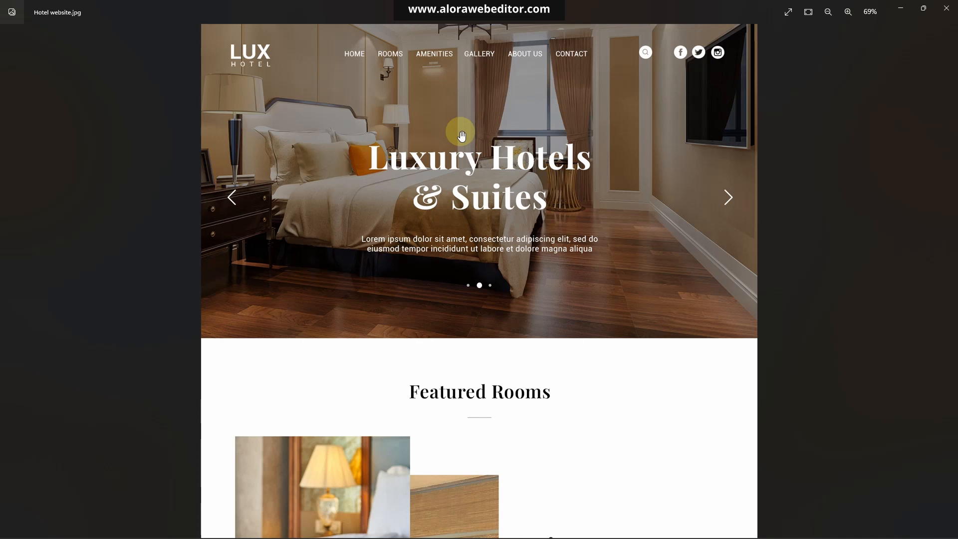
Scroll through the mockup's sections to review the hotel website design, then close the viewer
scroll(533, 396, down, 15)
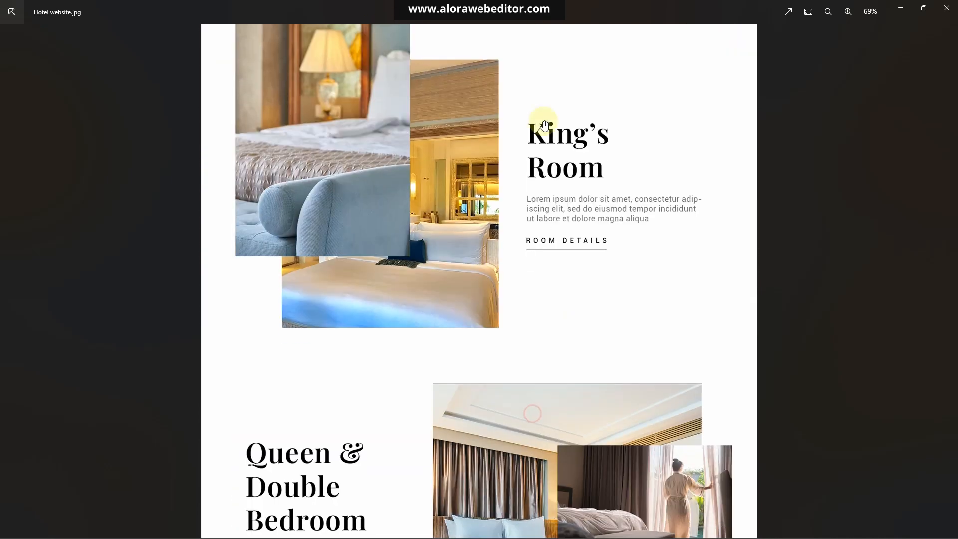
scroll(570, 330, down, 10)
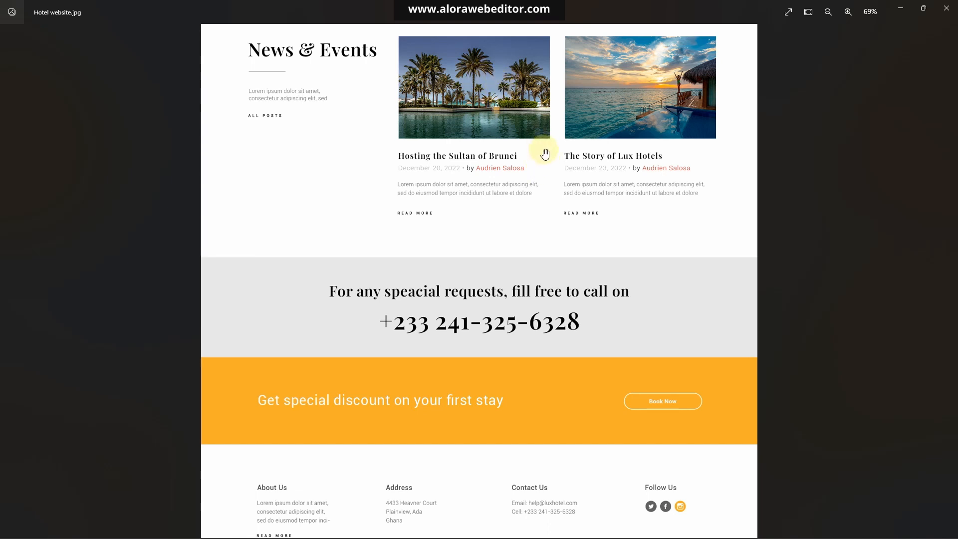
scroll(545, 153, up, 4)
scroll(547, 156, down, 4)
drag(526, 71, 532, 328)
drag(549, 95, 542, 309)
drag(543, 128, 547, 251)
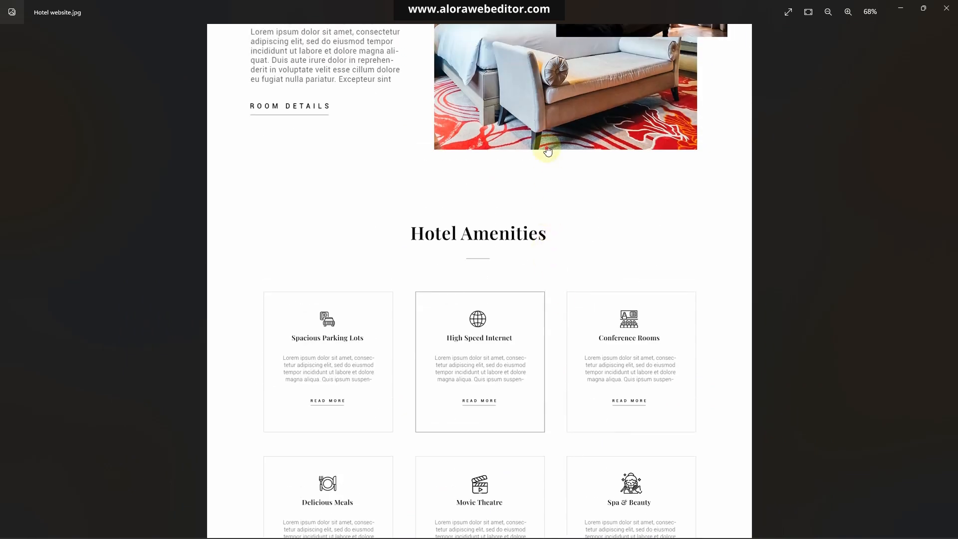
drag(547, 151, 554, 297)
drag(549, 177, 547, 199)
drag(544, 160, 555, 244)
drag(558, 181, 561, 242)
drag(543, 161, 567, 333)
drag(573, 203, 577, 289)
drag(589, 188, 612, 417)
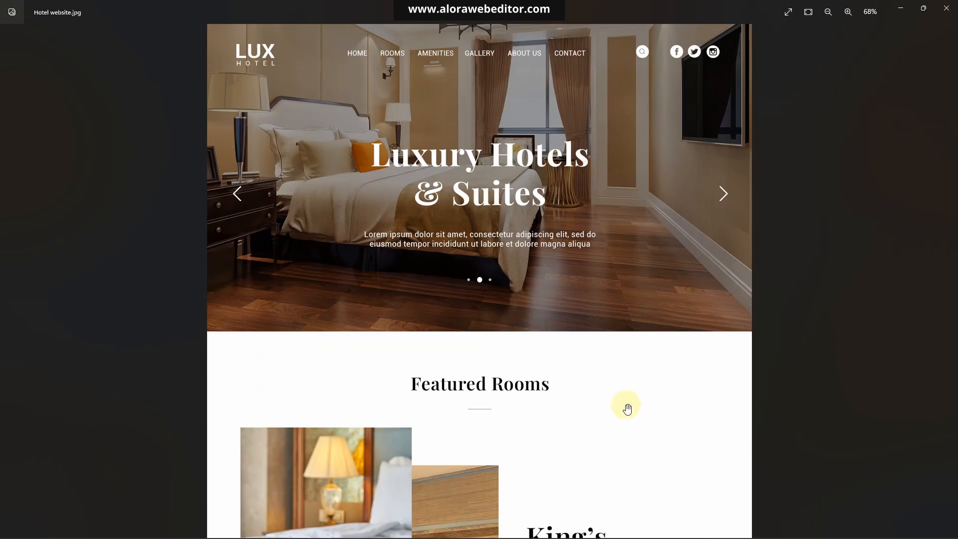
click(947, 8)
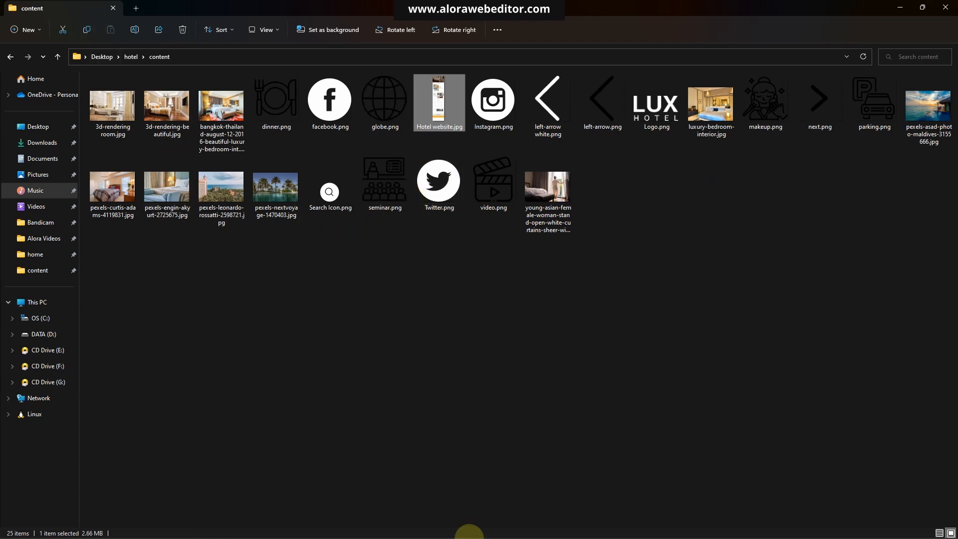
Add the bangkok-thailand bedroom photo from the content folder to the iLoveIMG Resize IMAGE tool
mouse_move(539, 527)
click(583, 489)
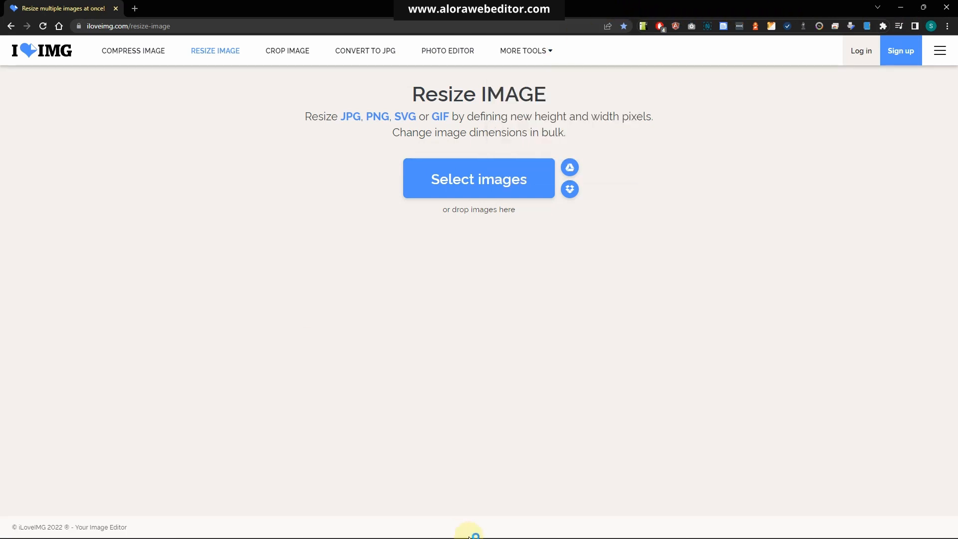
click(397, 527)
click(520, 527)
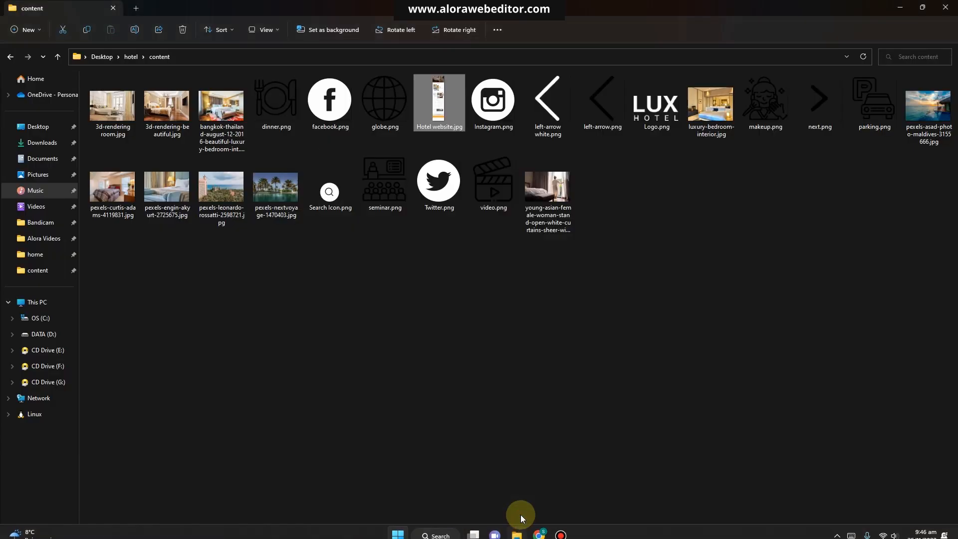
drag(509, 13, 583, 139)
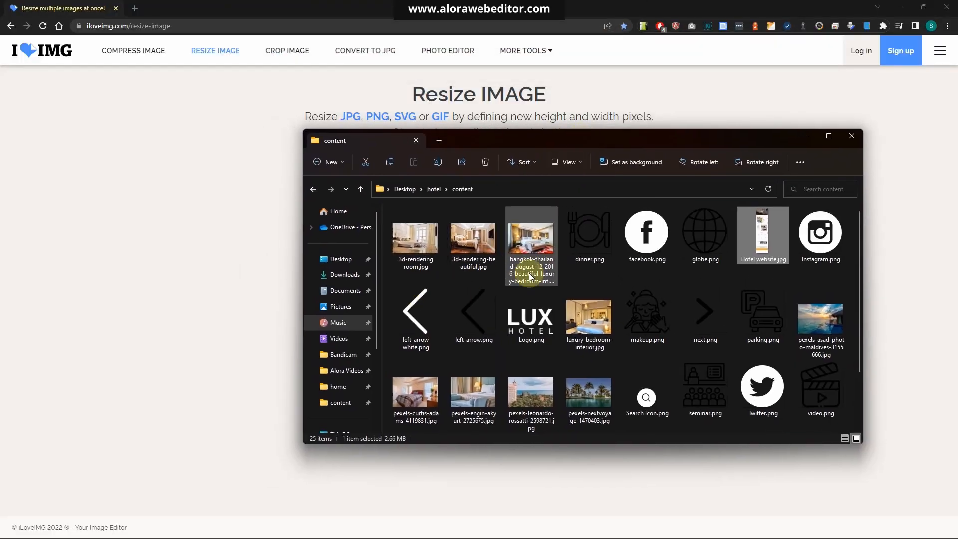
drag(526, 250, 223, 221)
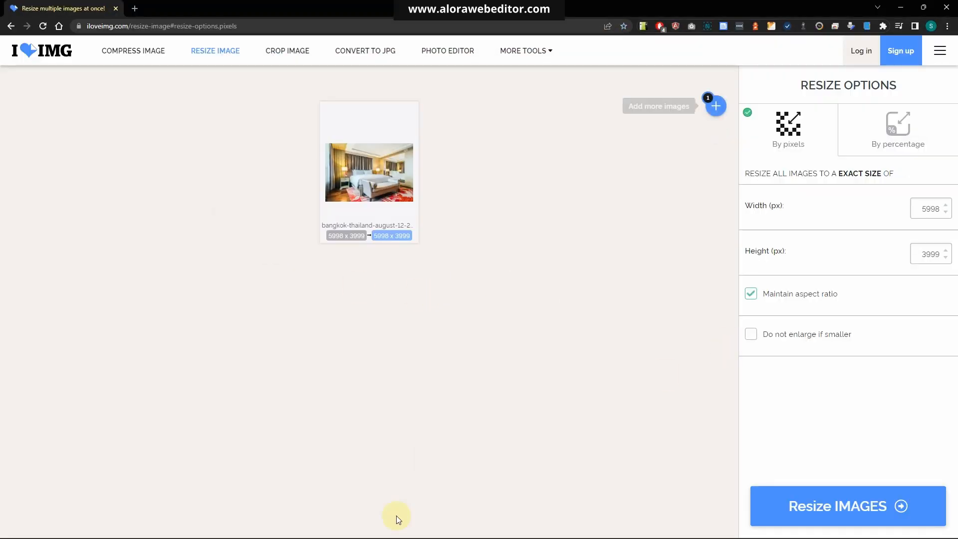
Select the eight other room and resort photos in the content folder and add them to the resize tool
click(516, 527)
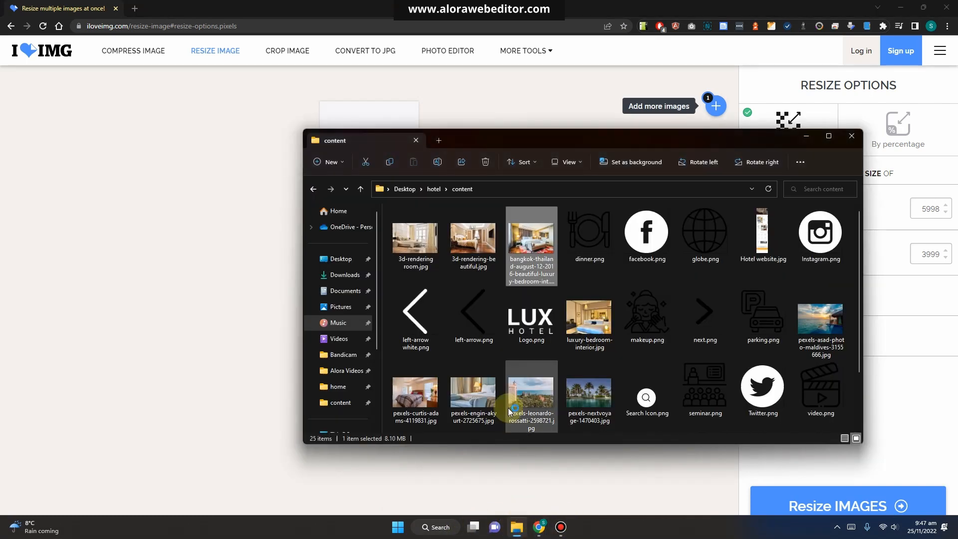
click(487, 265)
ctrl+click(420, 240)
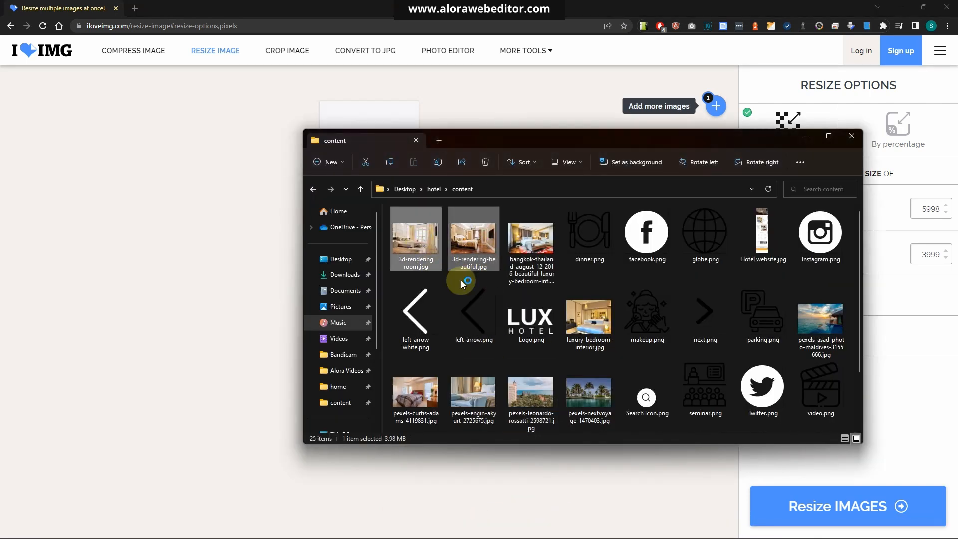
ctrl+click(571, 306)
ctrl+click(821, 319)
ctrl+click(595, 400)
double_click(595, 400)
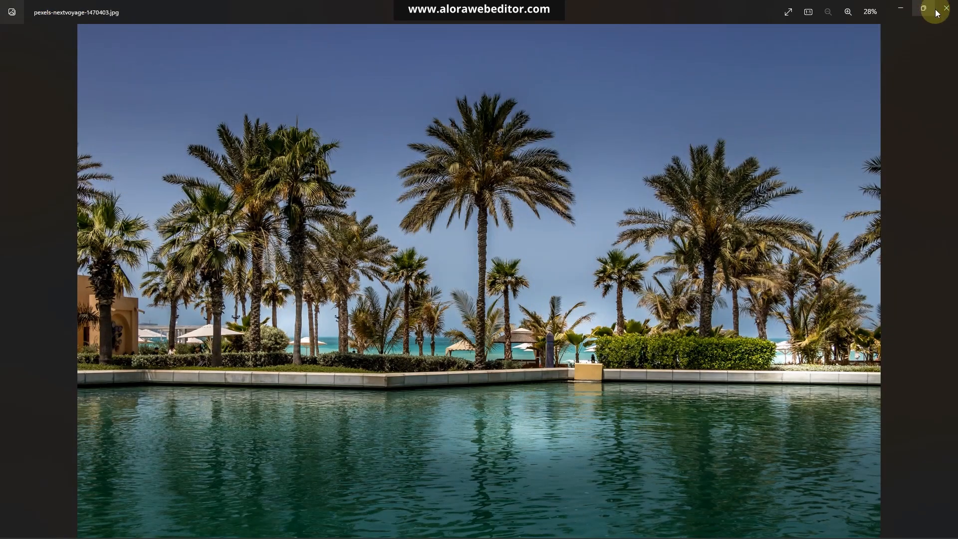
click(948, 14)
ctrl+click(532, 394)
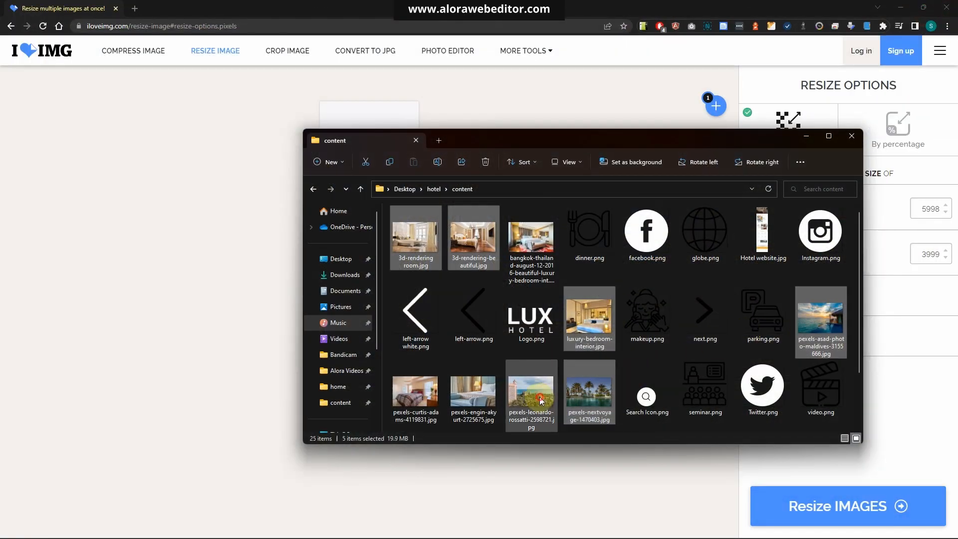
ctrl+click(429, 399)
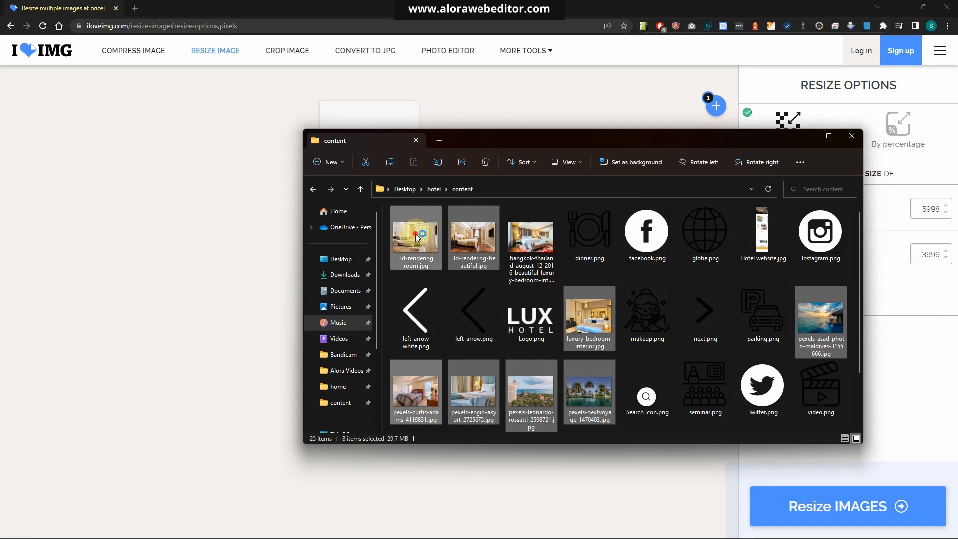
drag(420, 234, 151, 193)
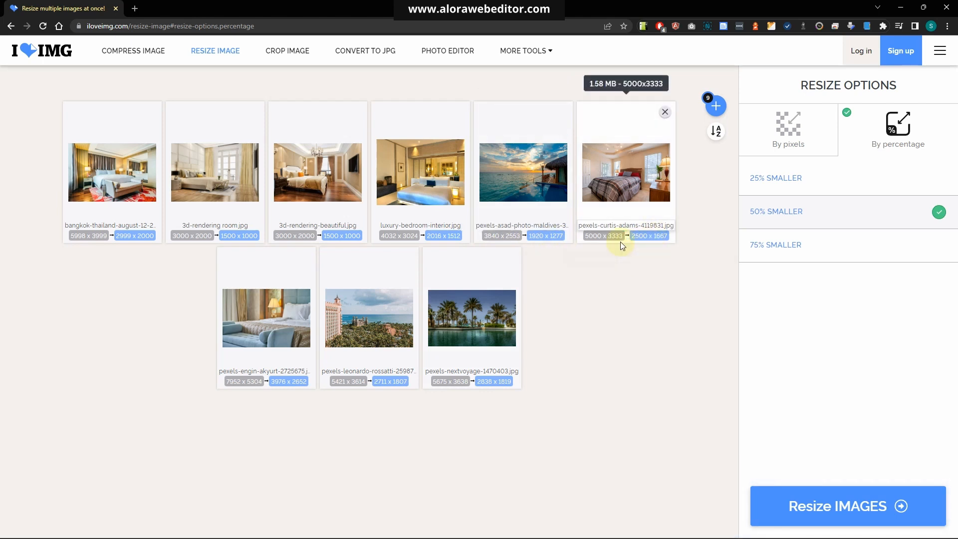
Resize all images by pixels to a maximum width of 1600 px, keeping the aspect ratio
click(775, 136)
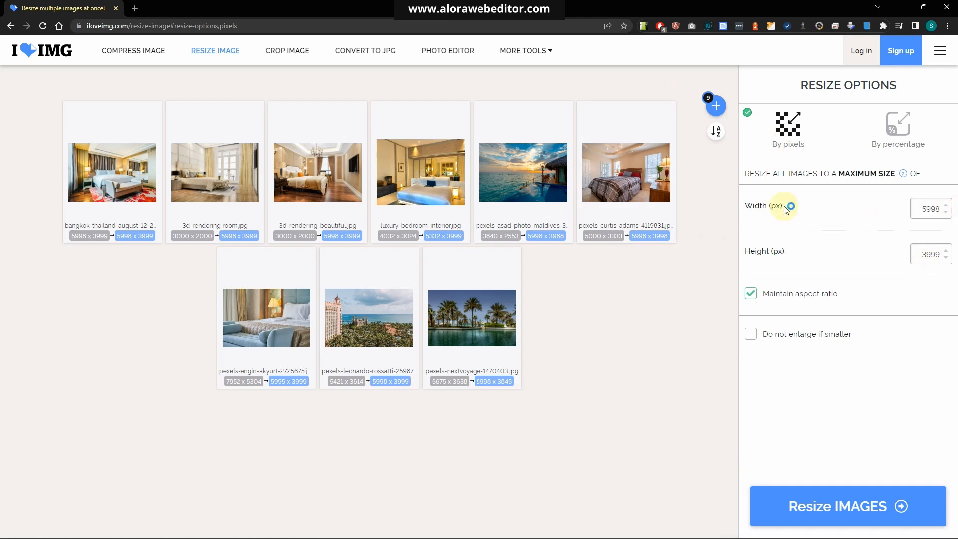
double_click(927, 209)
text(1)
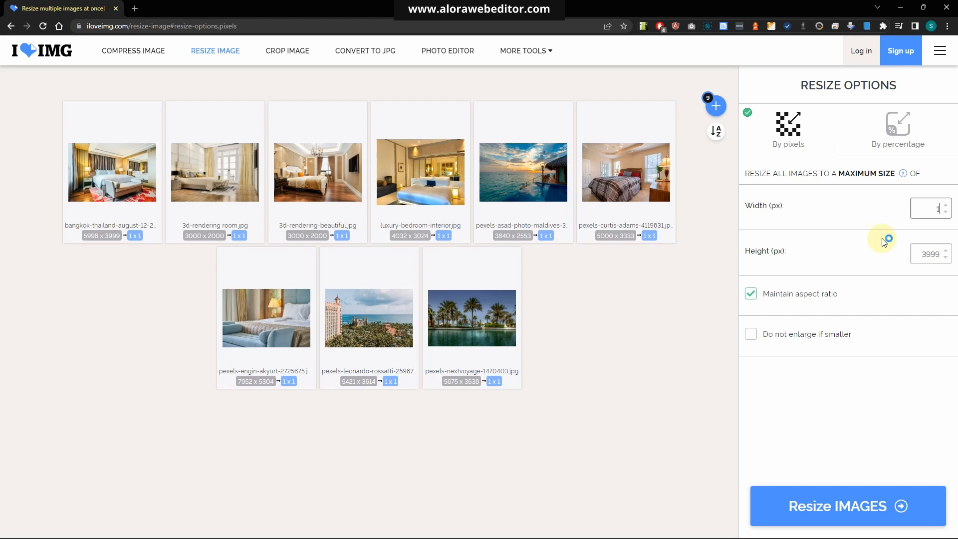
text(600)
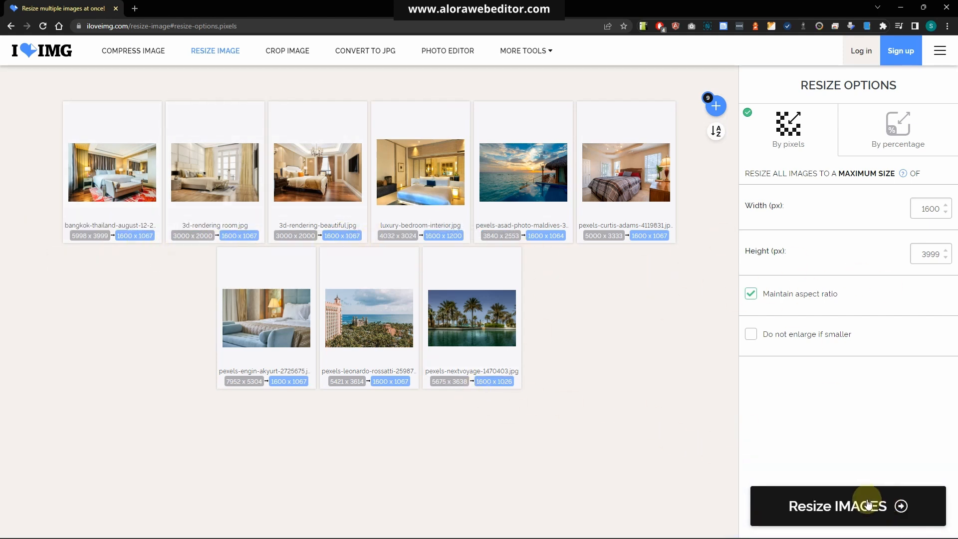
click(823, 505)
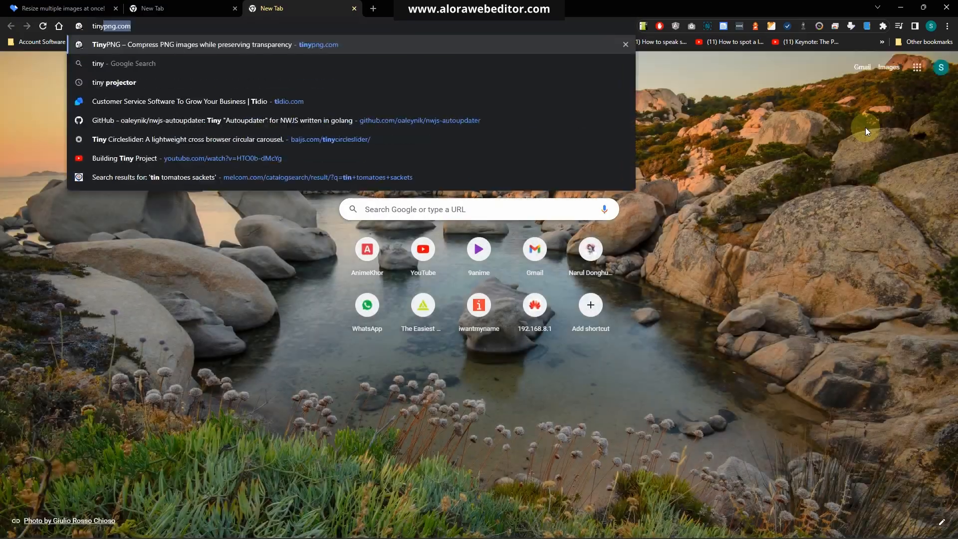
key(Return)
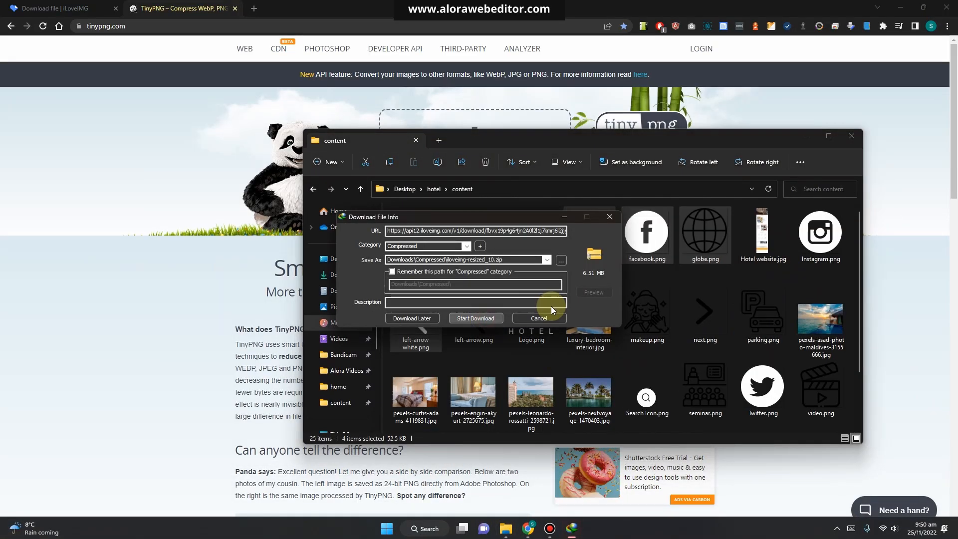
Download the resized images zip file and open it from the Compressed downloads folder
click(476, 318)
click(503, 305)
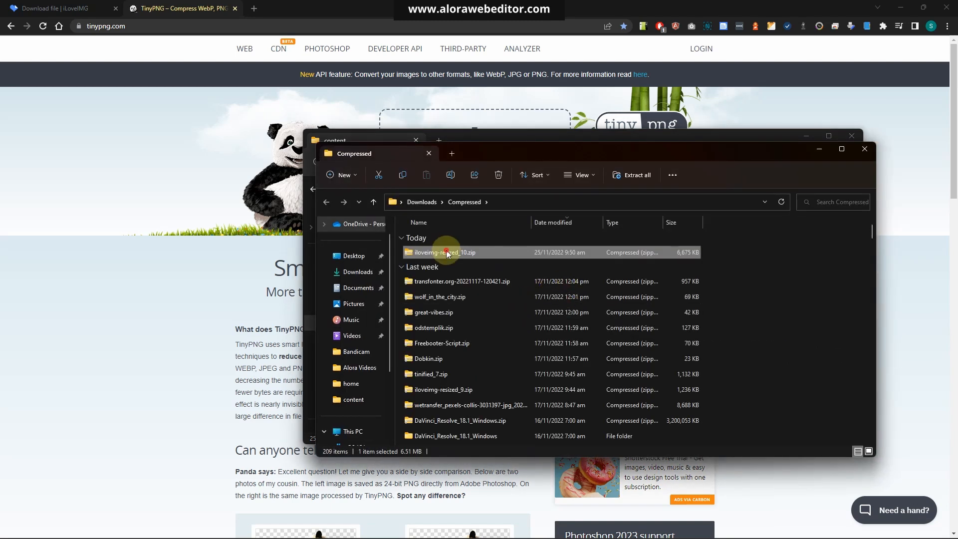
double_click(452, 252)
Arrange the content folder window and the zip archive window side by side
drag(552, 388, 480, 235)
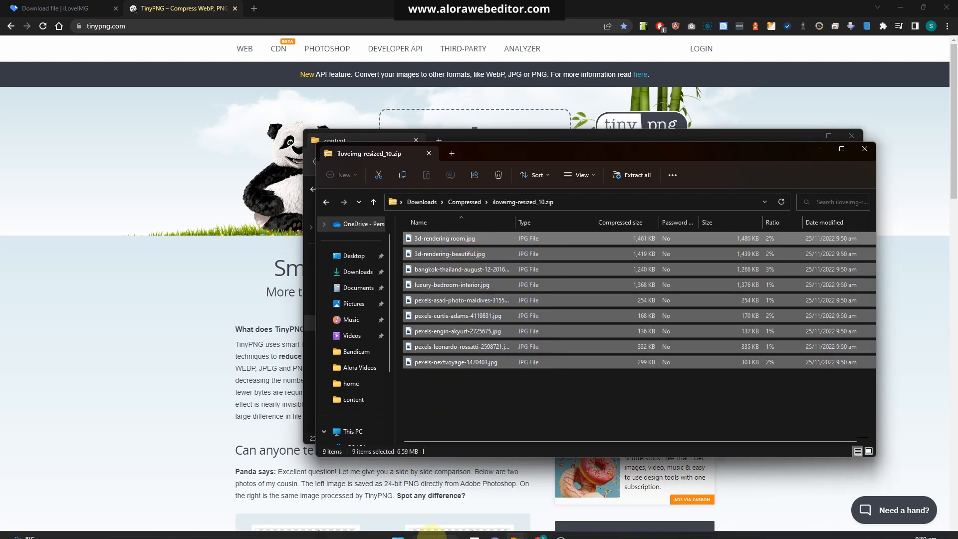
click(516, 527)
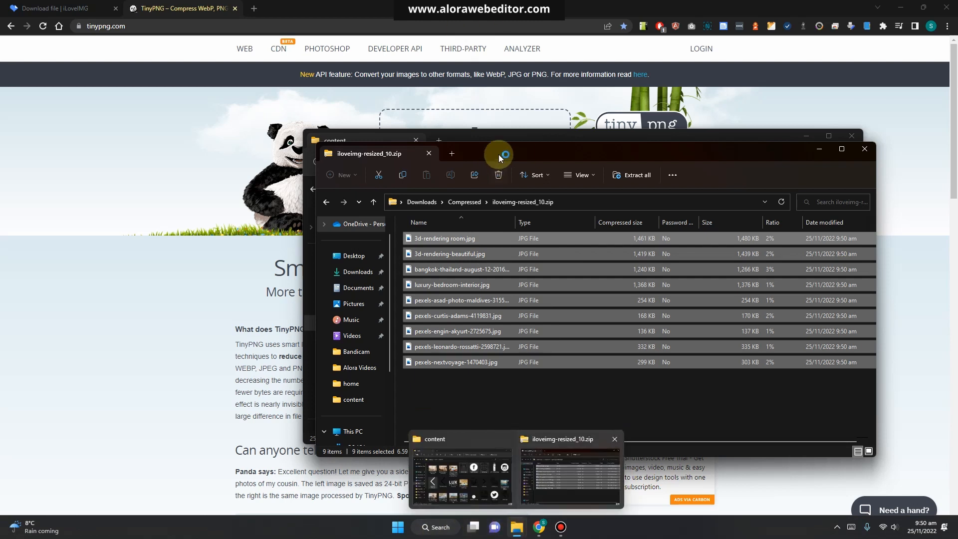
drag(508, 139, 205, 138)
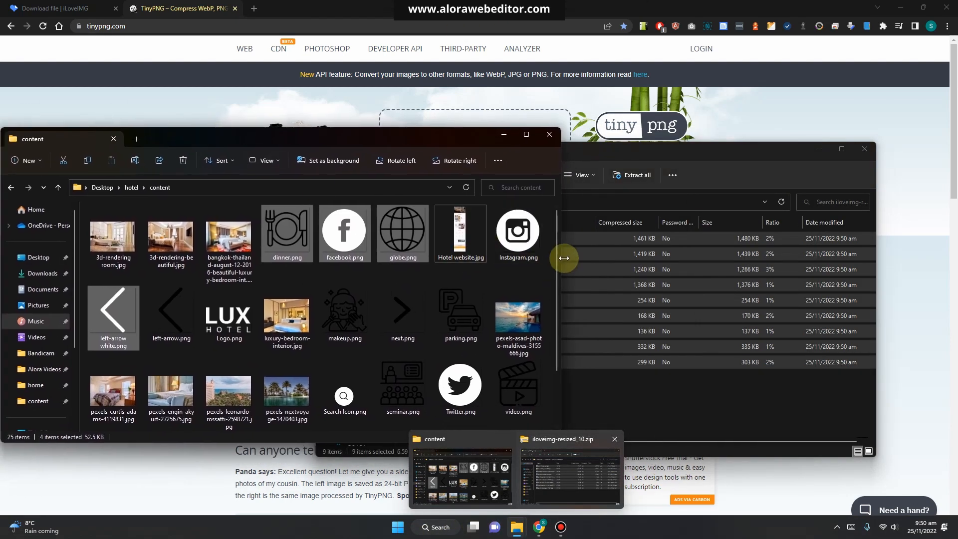
drag(537, 253, 289, 245)
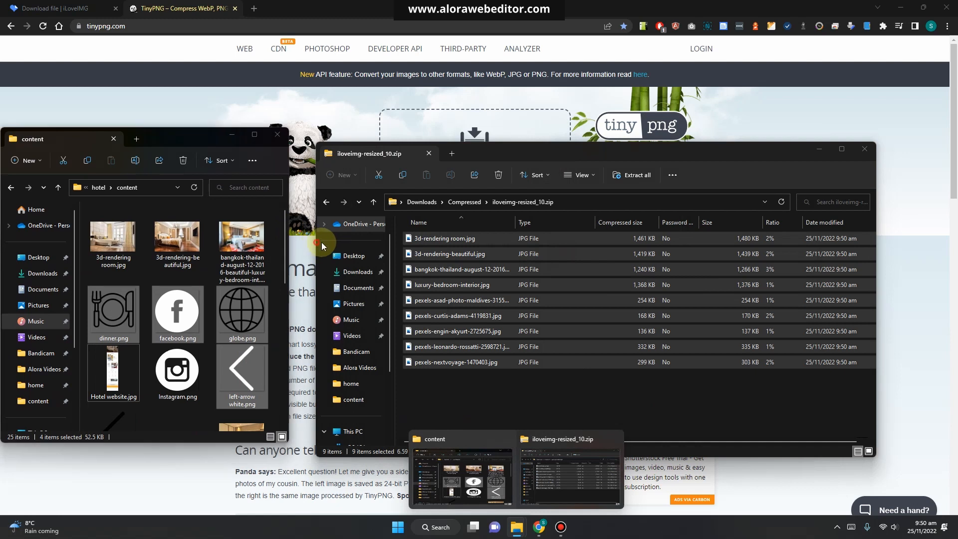
click(321, 242)
drag(316, 246, 490, 244)
click(196, 138)
drag(195, 139, 360, 143)
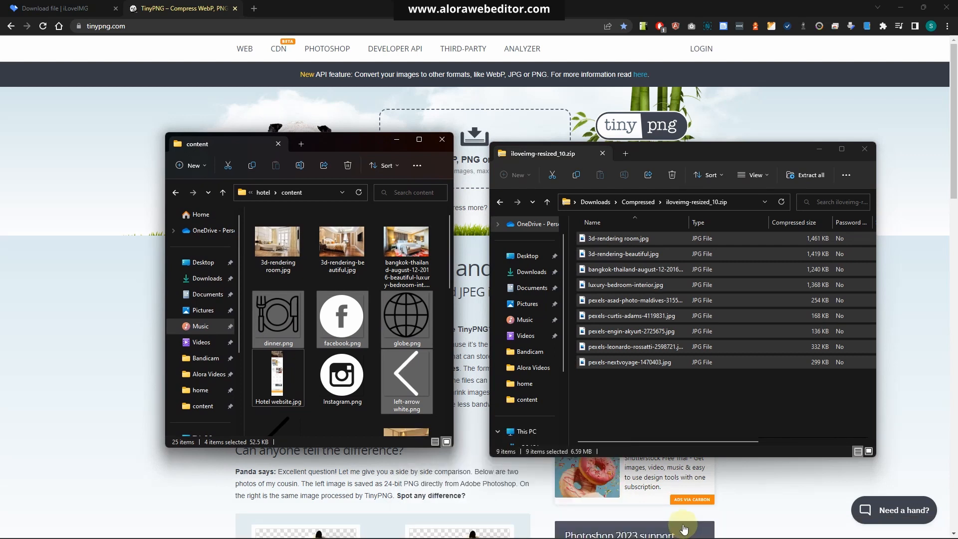
Select all nine resized JPGs in the zip and copy them into the hotel images folder
drag(759, 254, 682, 406)
drag(683, 406, 638, 237)
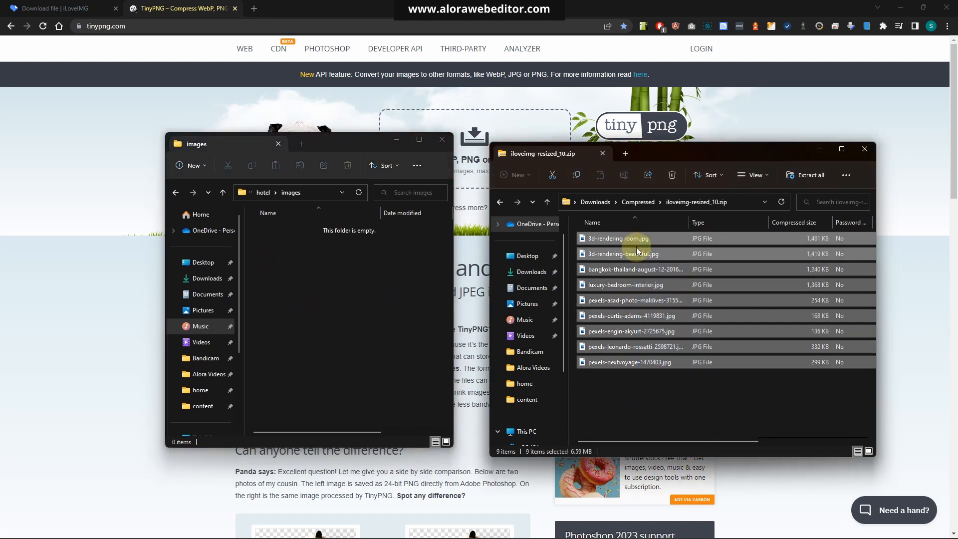
drag(624, 239, 283, 301)
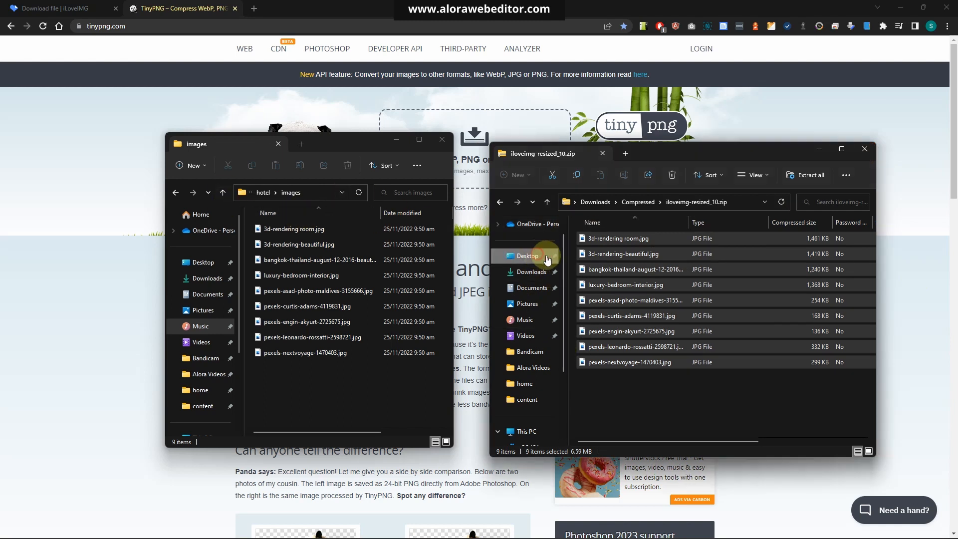
Open the hotel's content folder in the second Explorer window
click(528, 256)
double_click(590, 254)
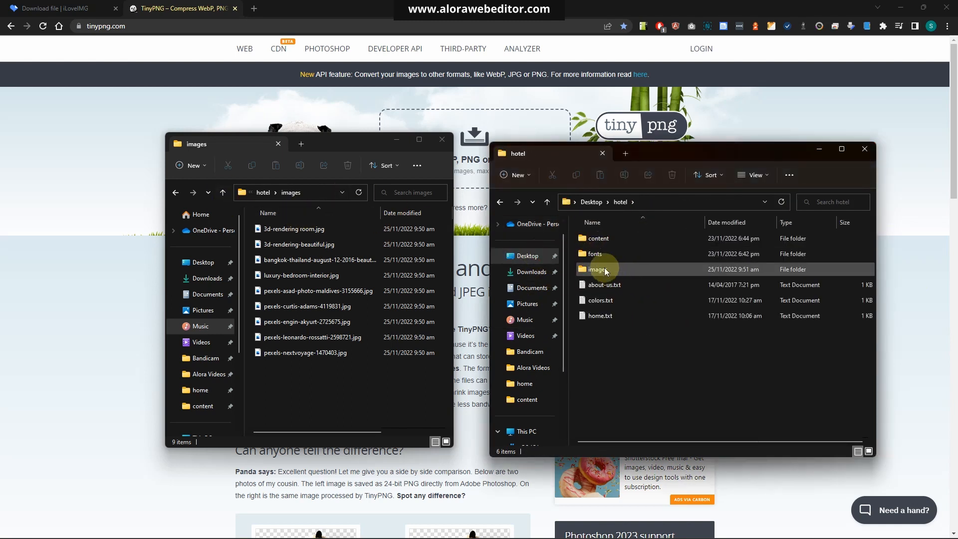
double_click(601, 239)
scroll(703, 335, down, 3)
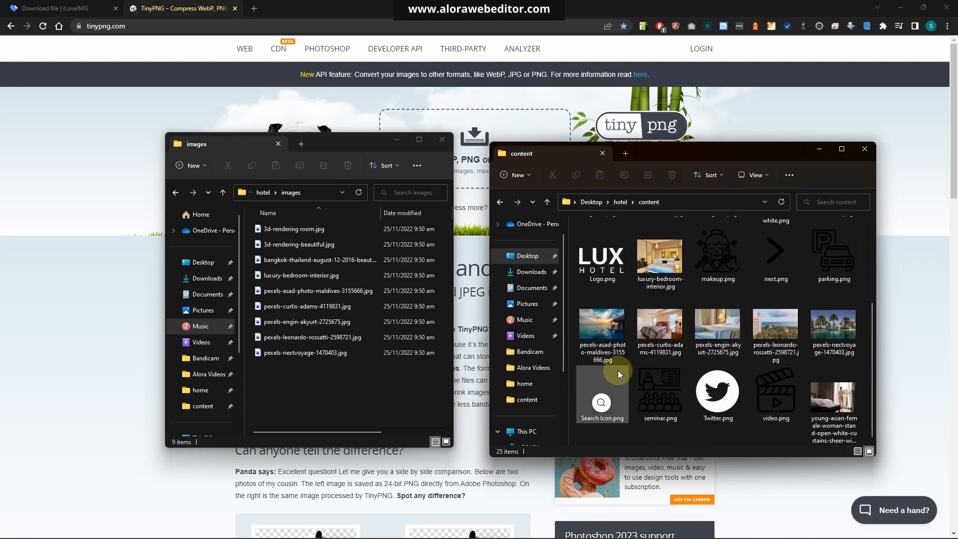
Try to move eight PNG icon files from the content folder into the images folder, then undo the move
click(657, 395)
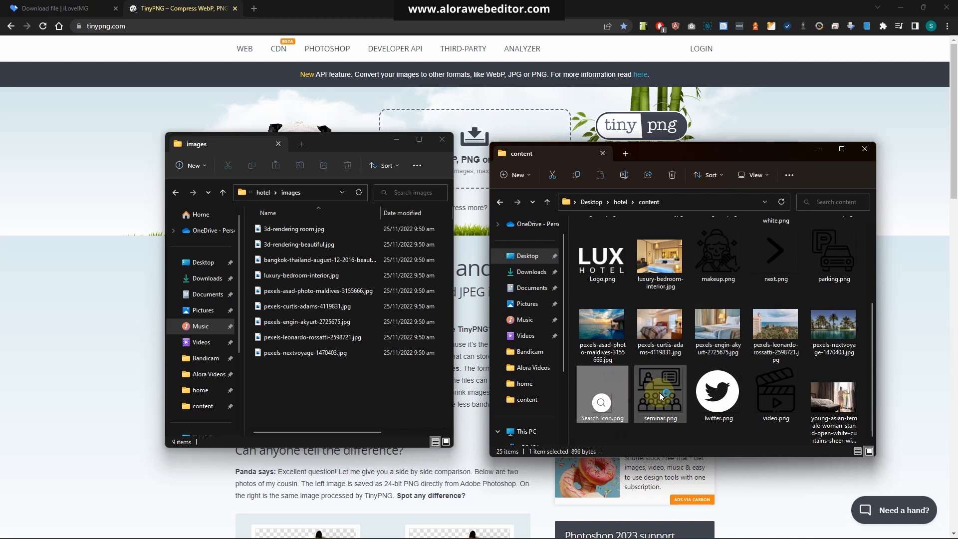
ctrl+click(717, 394)
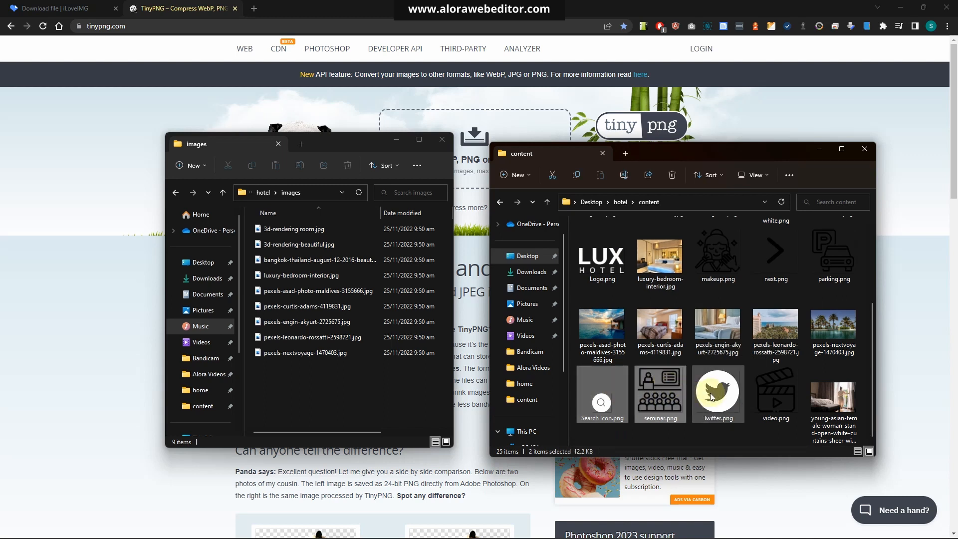
ctrl+click(783, 393)
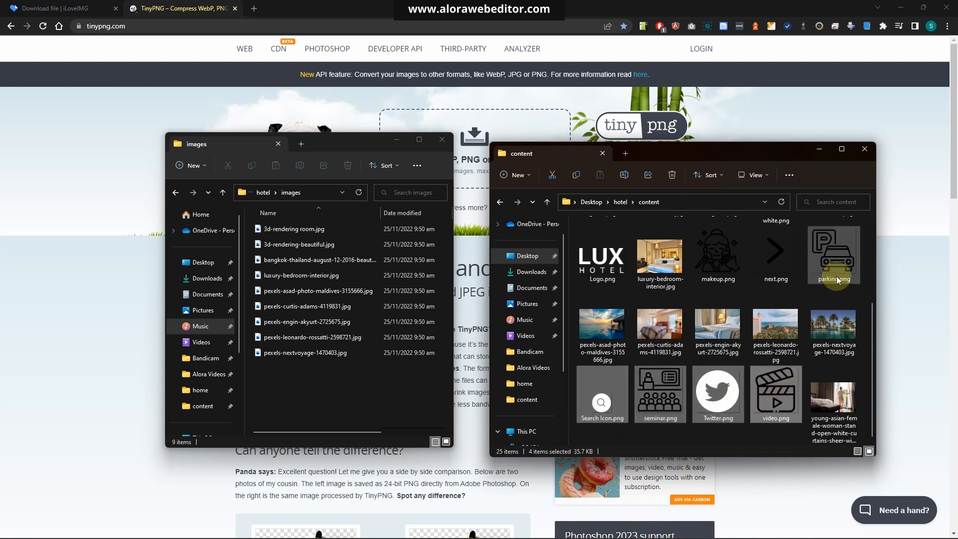
ctrl+click(820, 276)
ctrl+click(775, 255)
ctrl+click(729, 267)
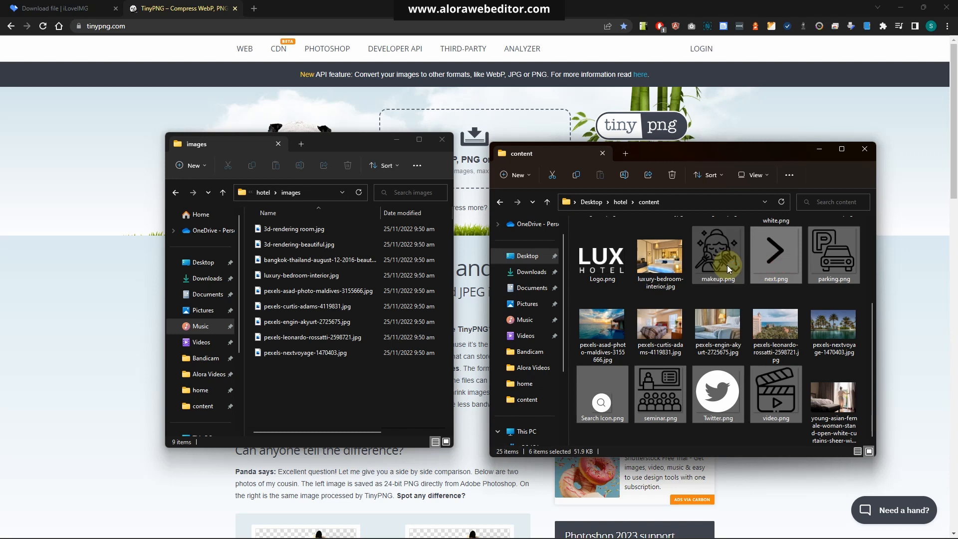
ctrl+click(602, 257)
drag(602, 257, 319, 365)
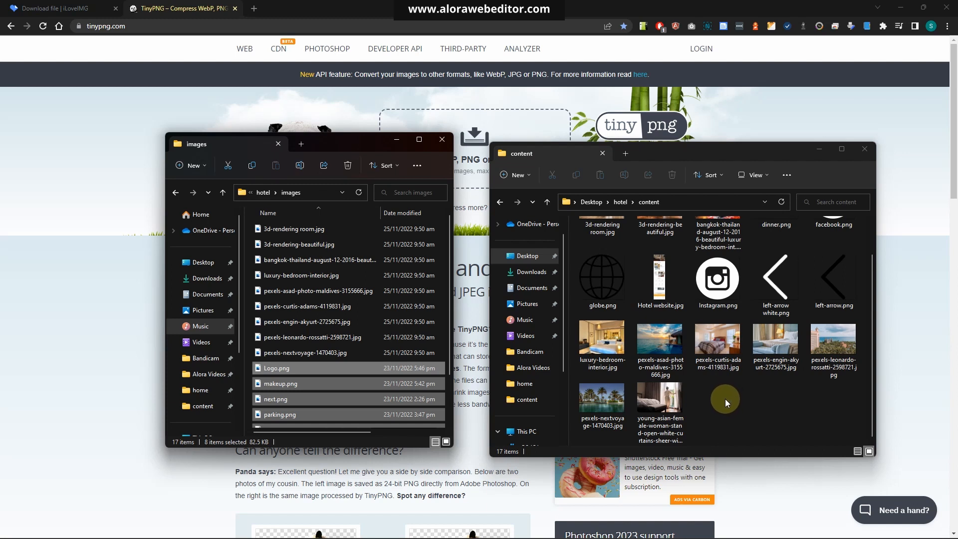
key(ctrl+z)
Select the thirteen PNG icon files in the content folder and copy them into the hotel images folder
click(831, 421)
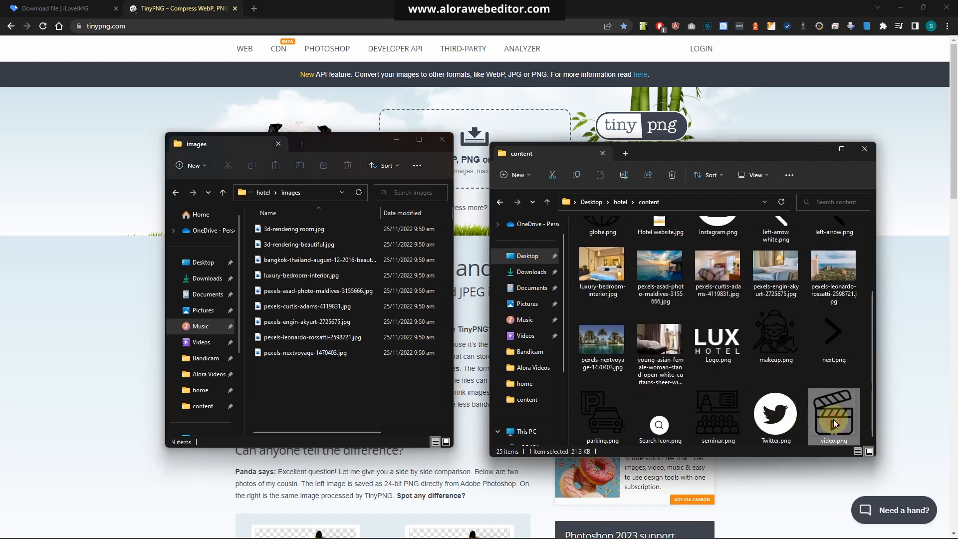
click(732, 350)
ctrl+click(779, 351)
ctrl+click(825, 349)
ctrl+click(720, 411)
ctrl+click(659, 423)
ctrl+click(602, 417)
ctrl+click(776, 414)
ctrl+click(834, 417)
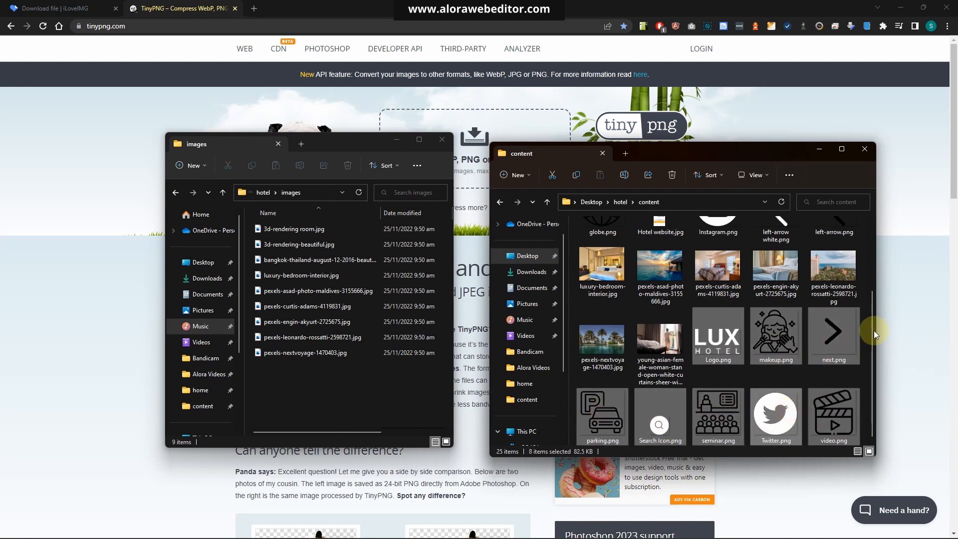
drag(871, 331, 877, 256)
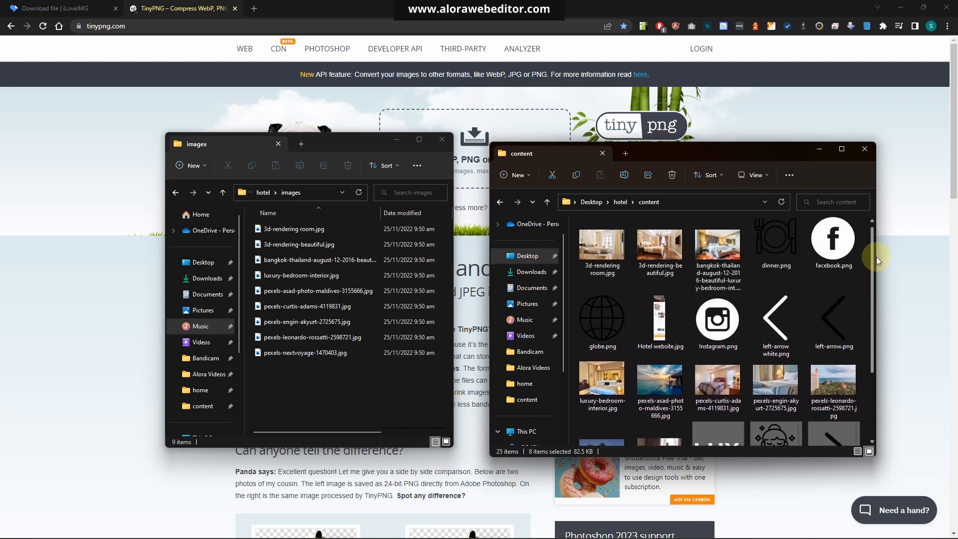
ctrl+click(762, 338)
ctrl+click(837, 330)
ctrl+click(833, 252)
ctrl+click(776, 261)
ctrl+click(594, 331)
scroll(699, 359, down, 2)
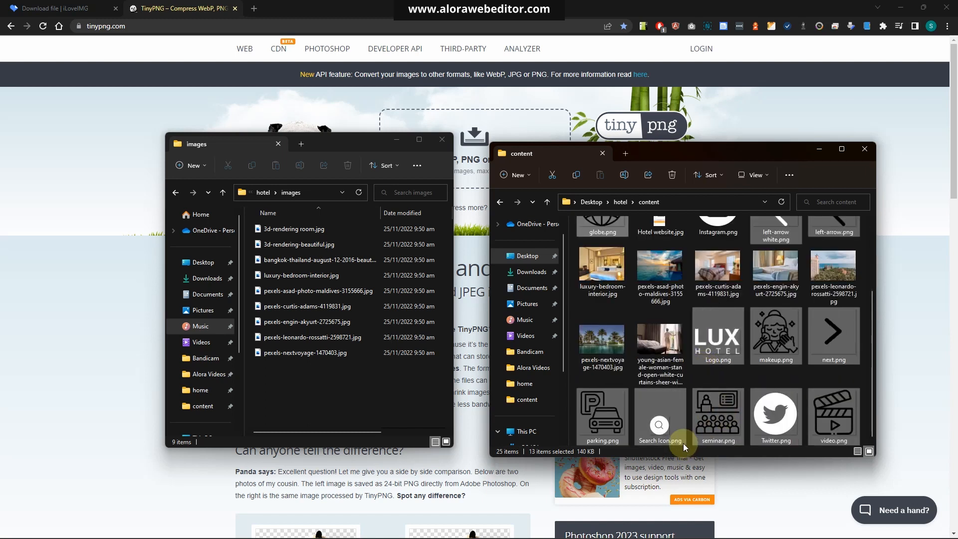
click(346, 383)
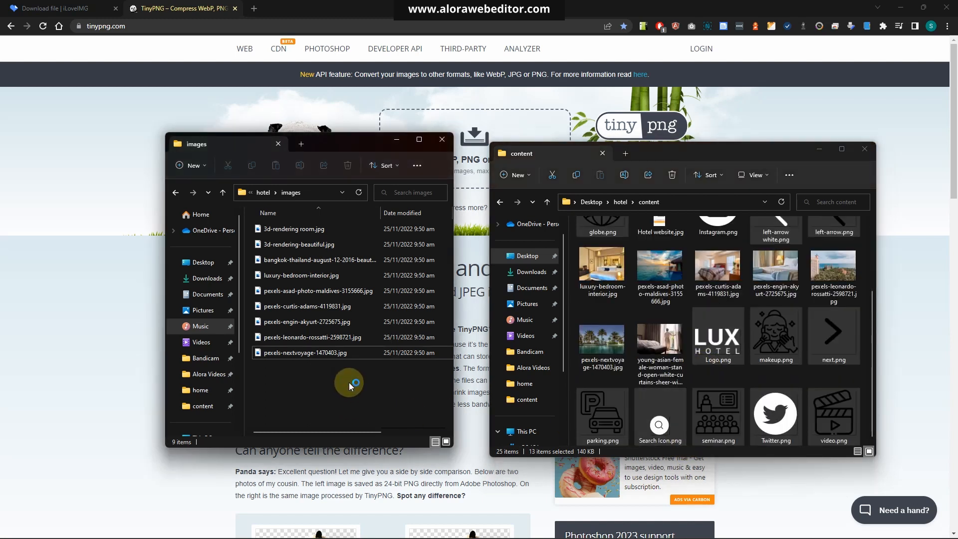
key(ctrl+v)
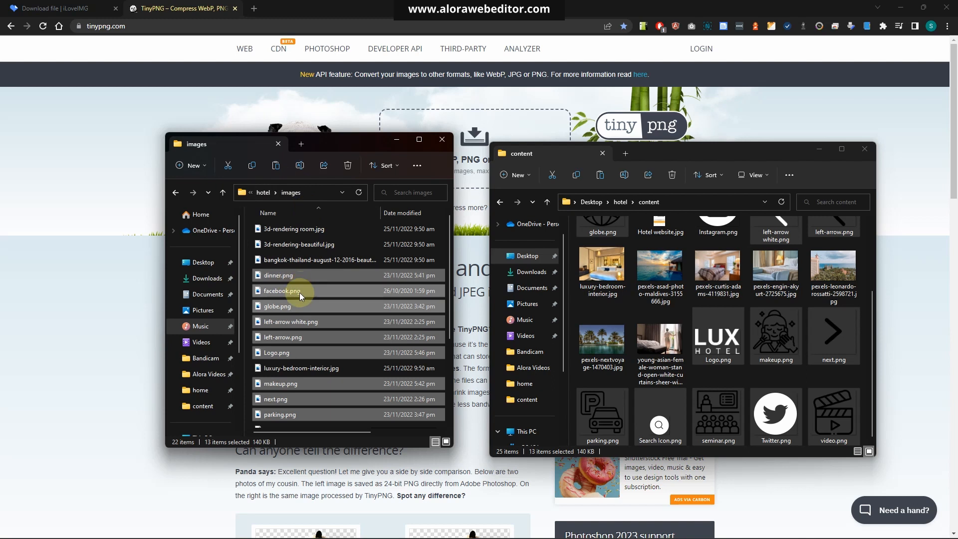
Widen the images folder window to show the file details
scroll(303, 291, down, 3)
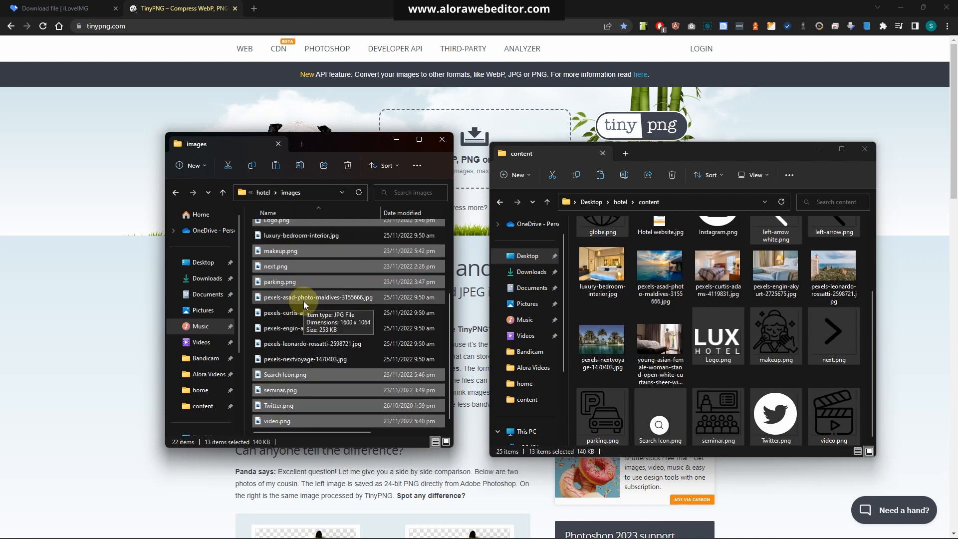
scroll(336, 328, up, 3)
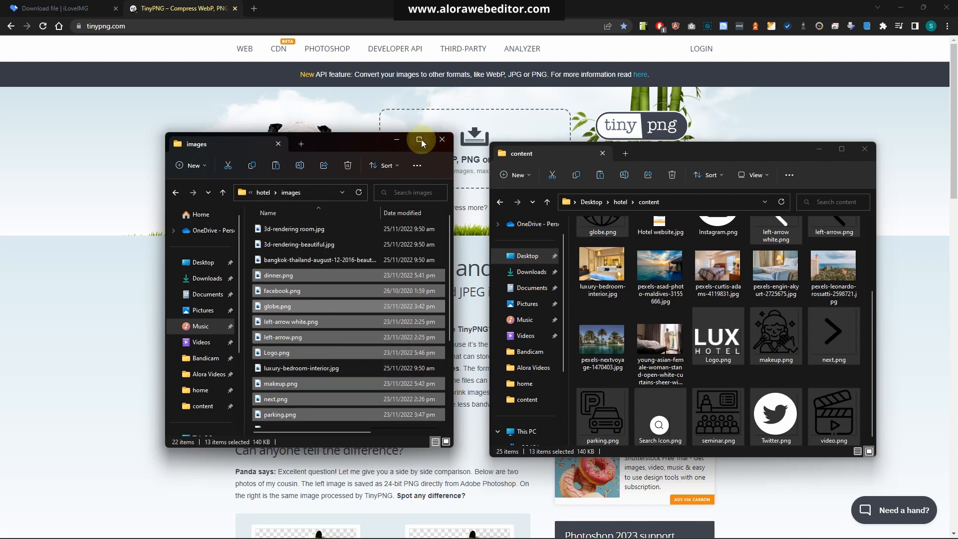
drag(459, 230, 707, 231)
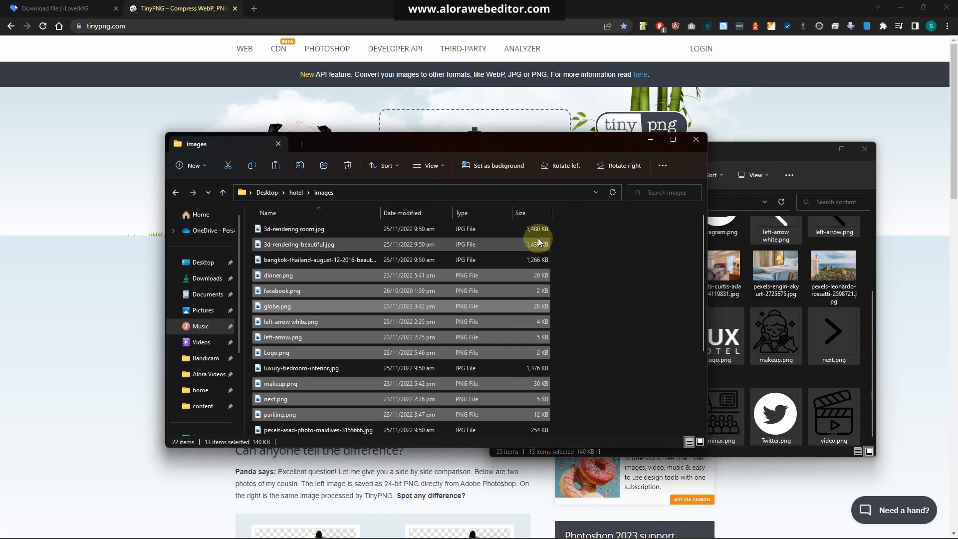
Select all 22 files in the images folder and drop them onto TinyPNG for compression
scroll(580, 418, down, 3)
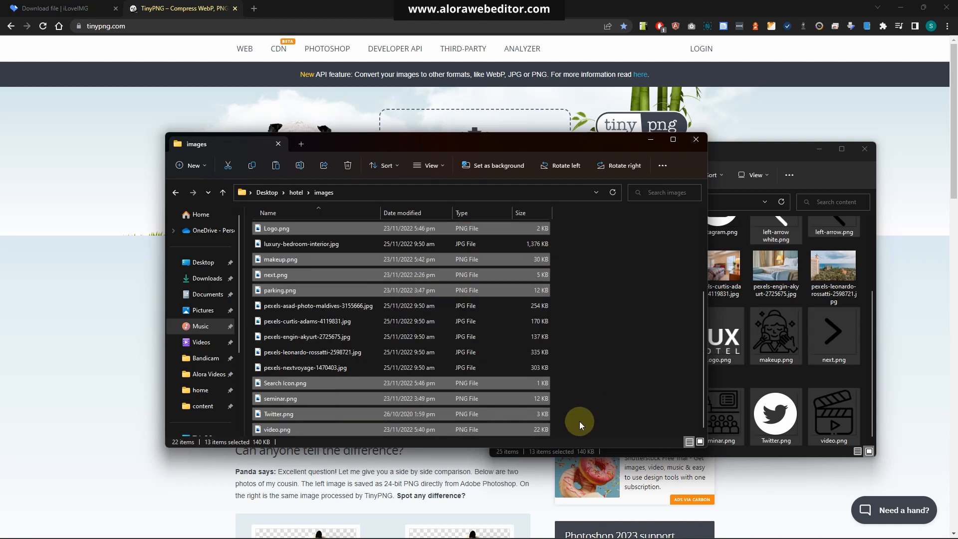
key(ctrl+a)
scroll(576, 427, up, 3)
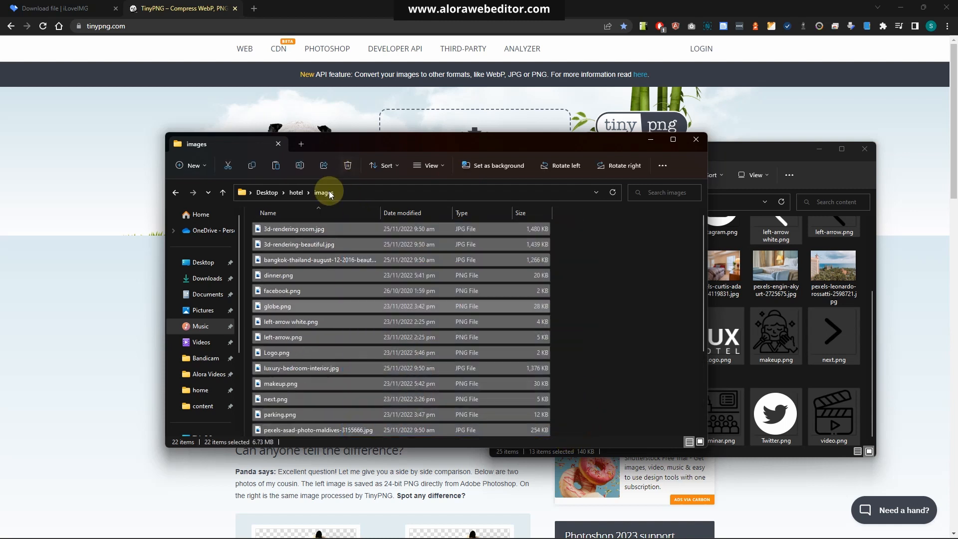
drag(285, 234, 493, 130)
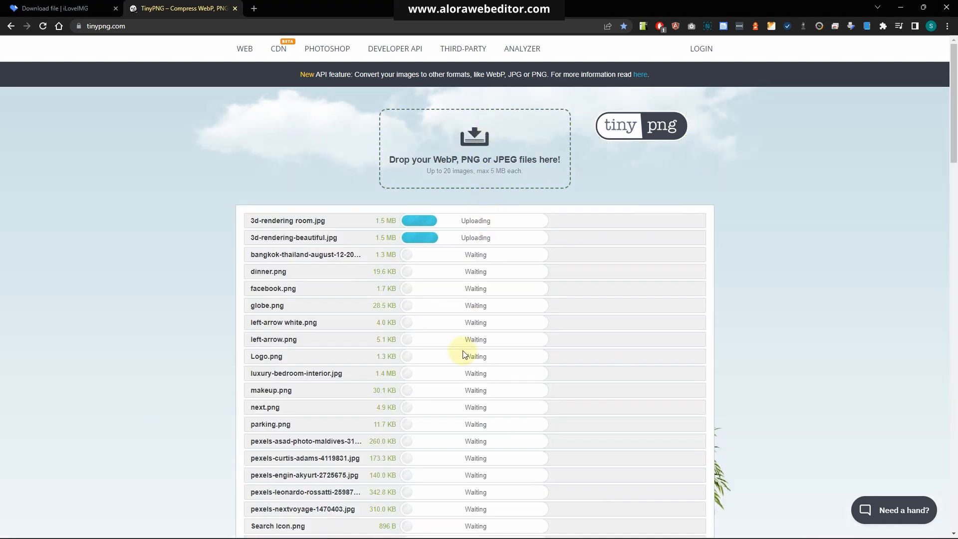
Download all compressed images as a zip, adding the duplicate with a numbered file name
scroll(464, 354, down, 4)
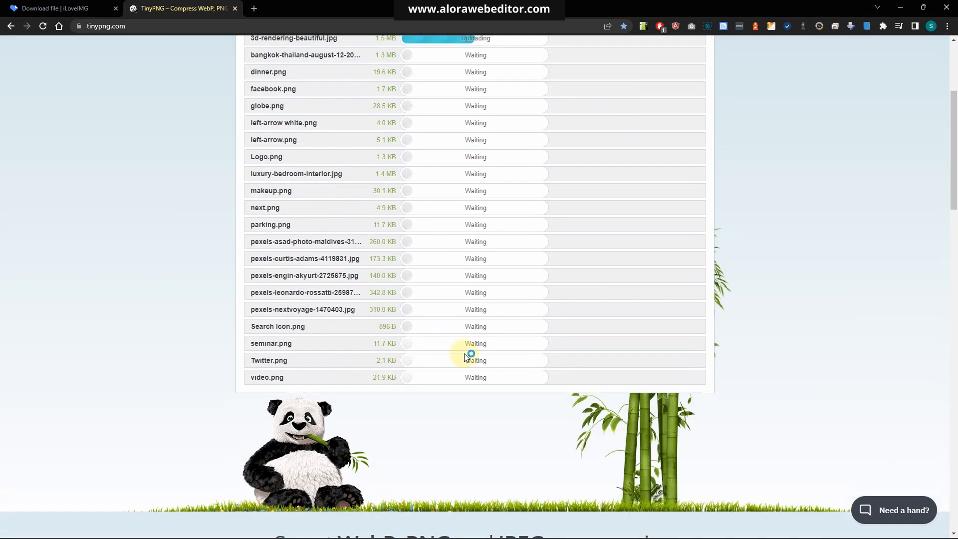
scroll(466, 352, up, 2)
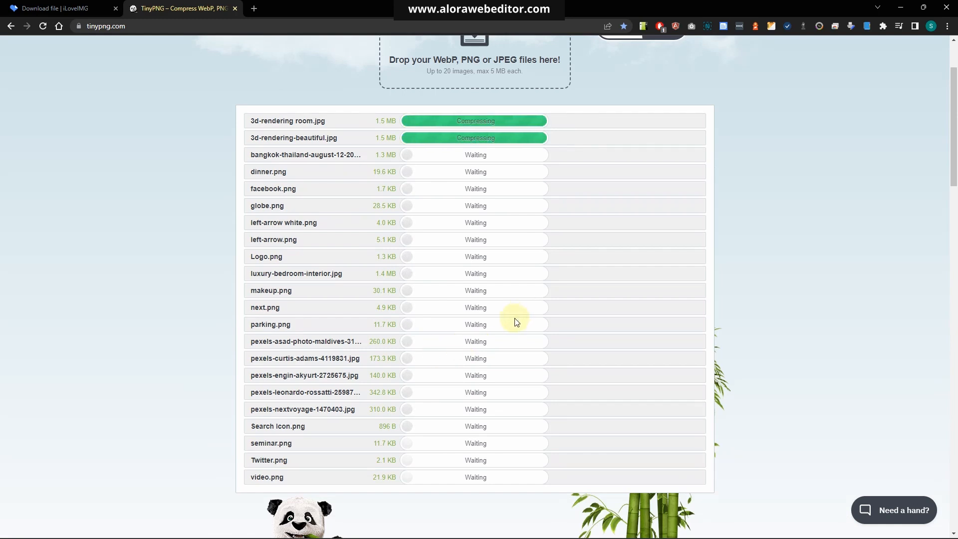
scroll(515, 327, down, 5)
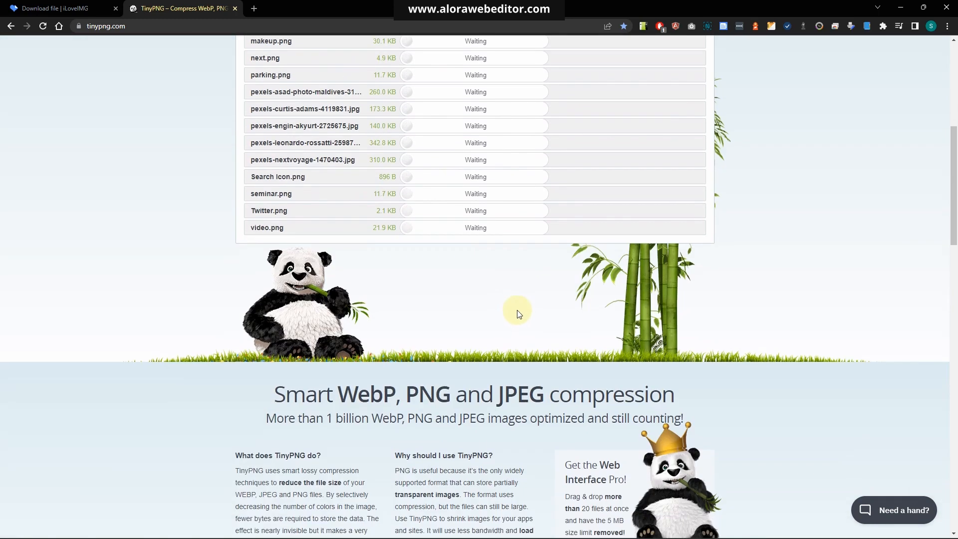
scroll(518, 306, up, 6)
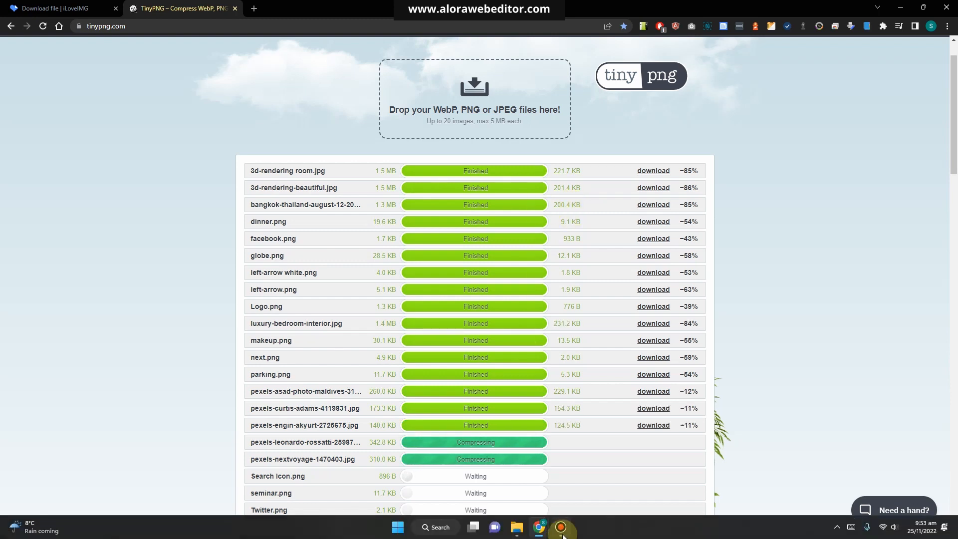
scroll(571, 281, down, 3)
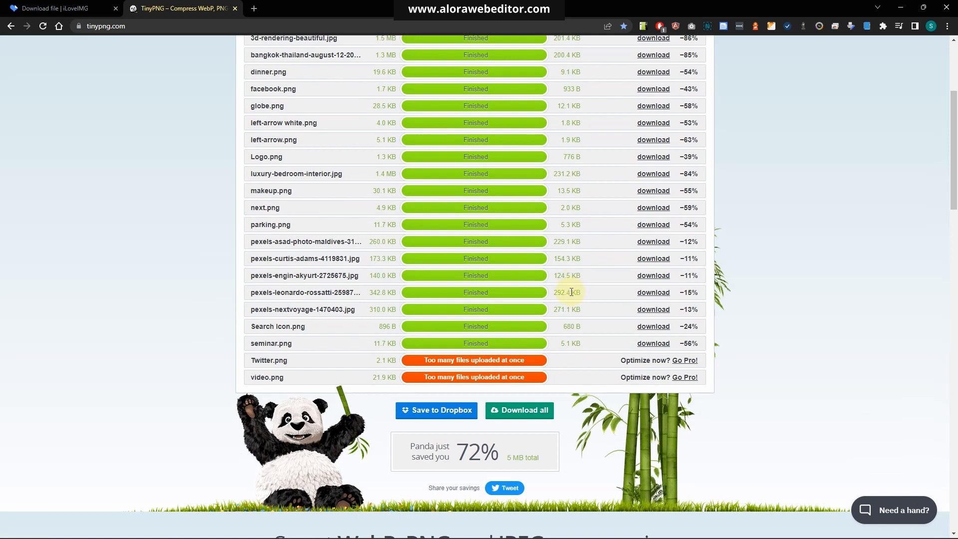
scroll(621, 350, down, 1)
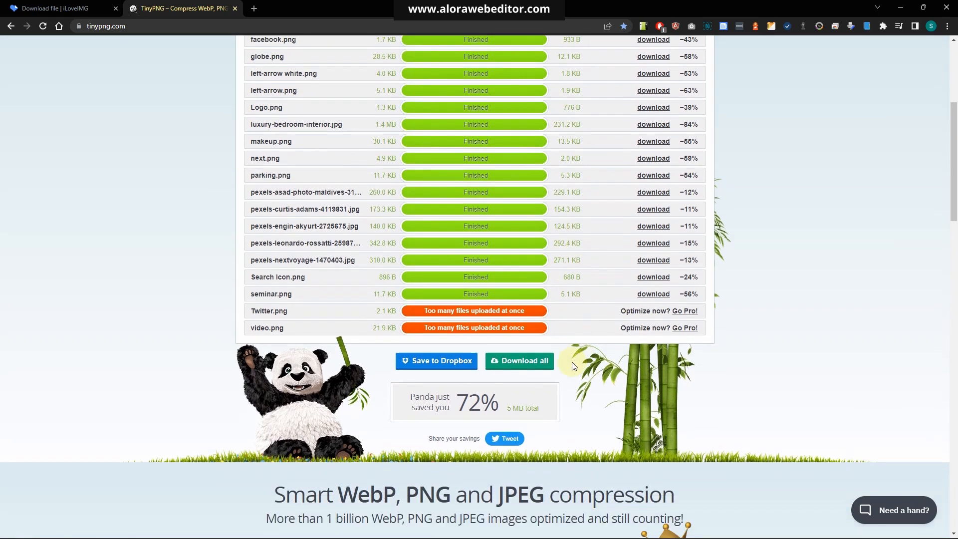
click(534, 364)
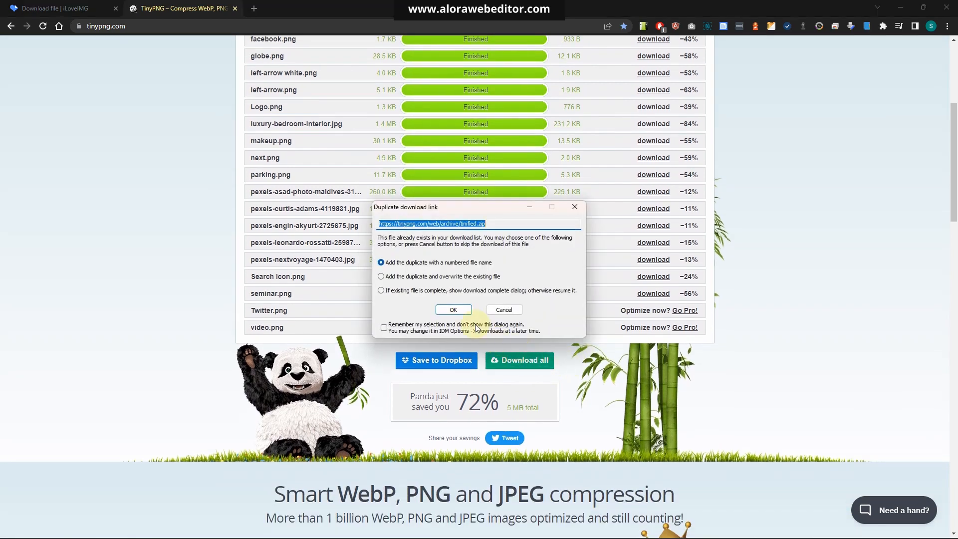
click(462, 314)
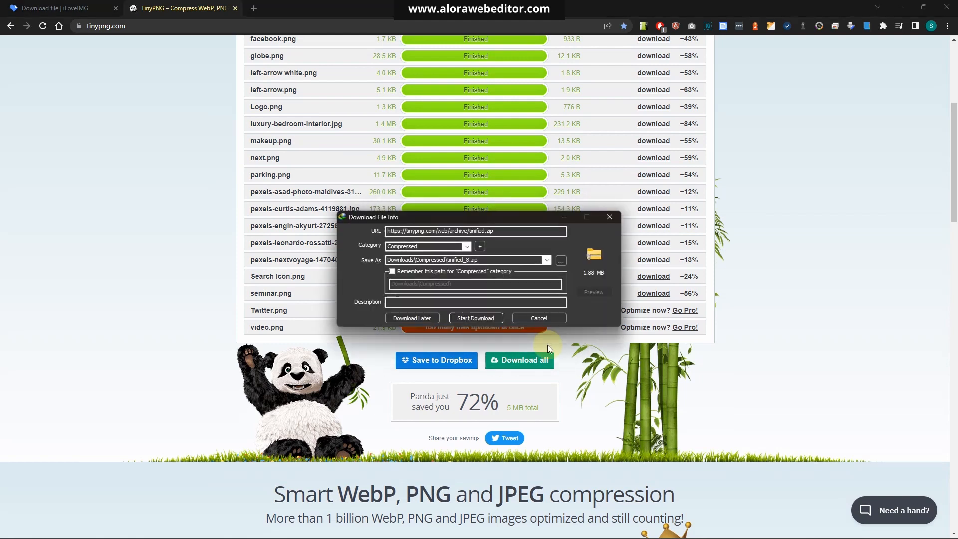
click(471, 319)
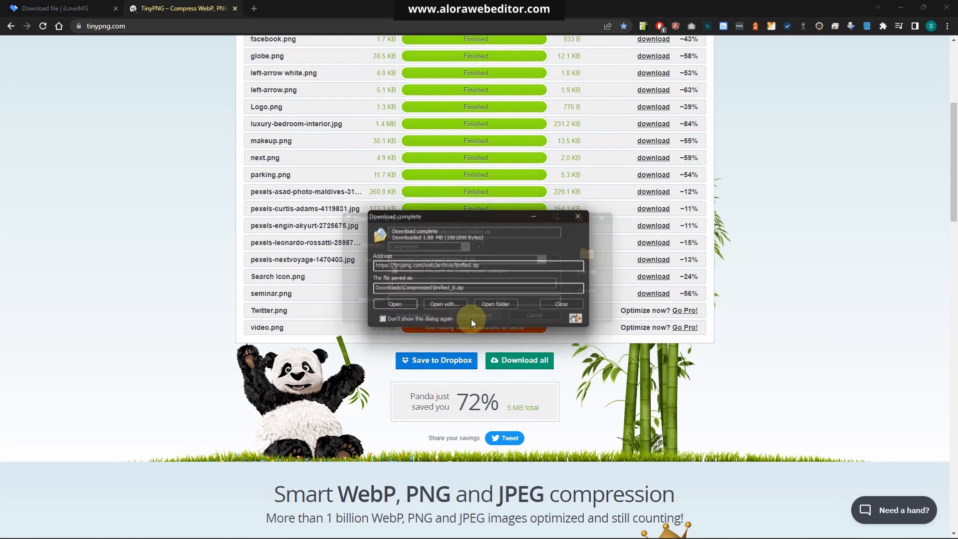
Open the downloaded tinified_8.zip with WinRAR archiver just once
click(456, 306)
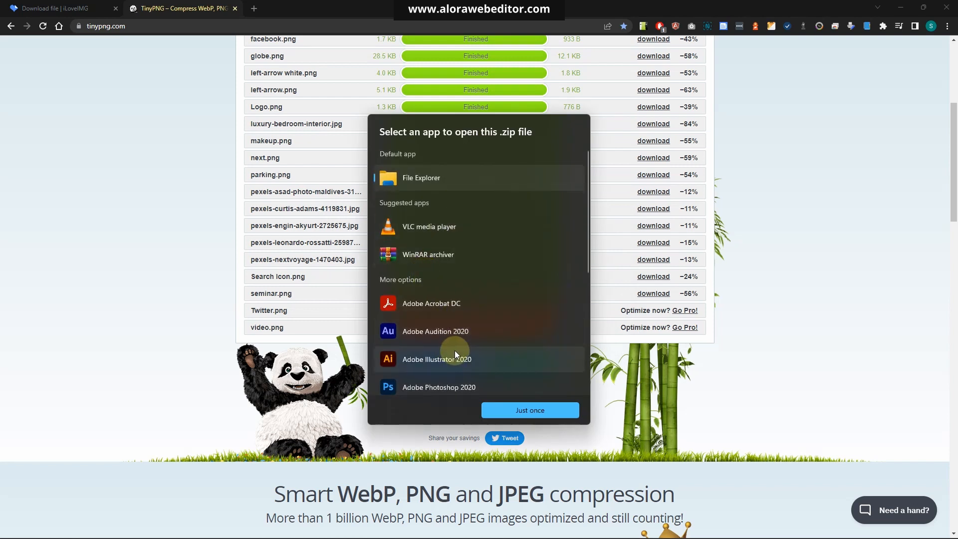
click(421, 254)
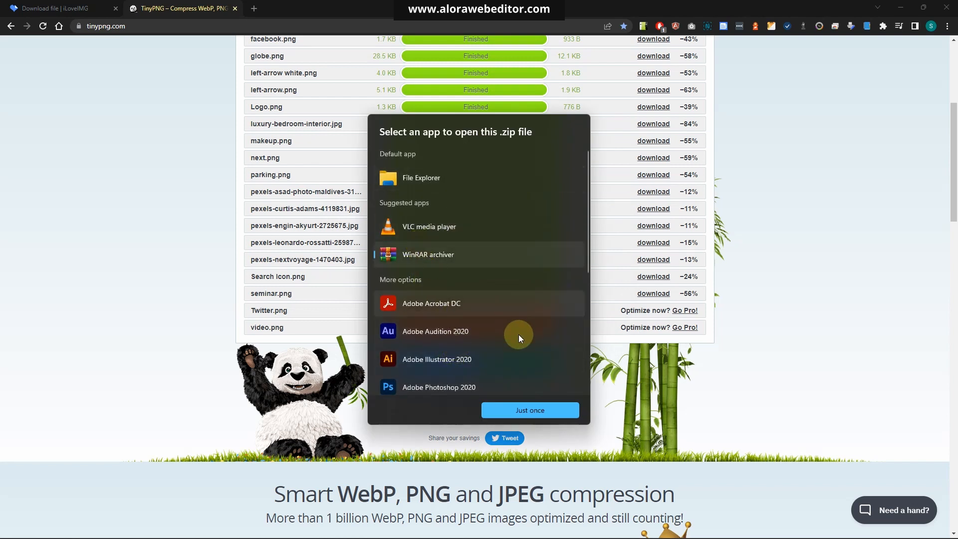
click(519, 412)
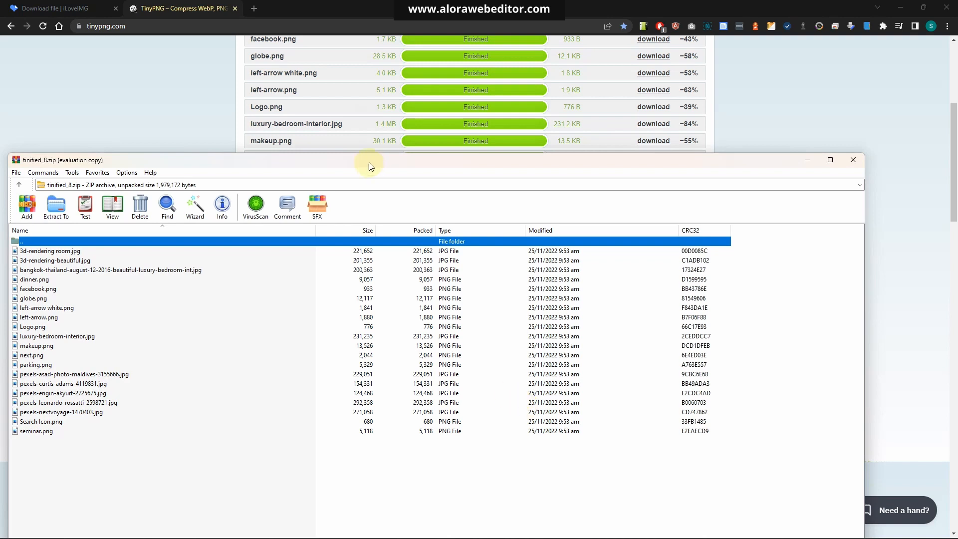
Arrange the WinRAR archive window and the images folder window side by side
drag(370, 162, 714, 151)
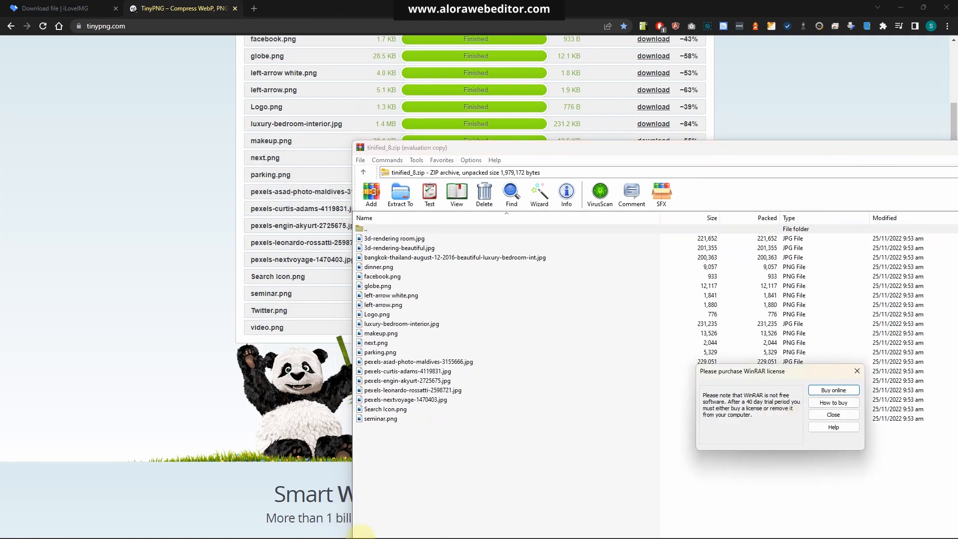
mouse_move(505, 527)
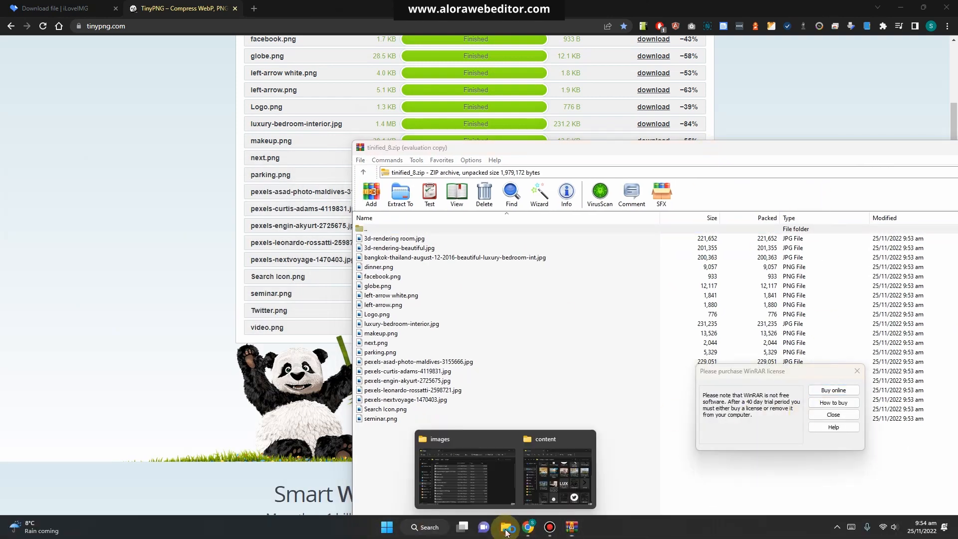
click(492, 482)
drag(538, 143, 258, 148)
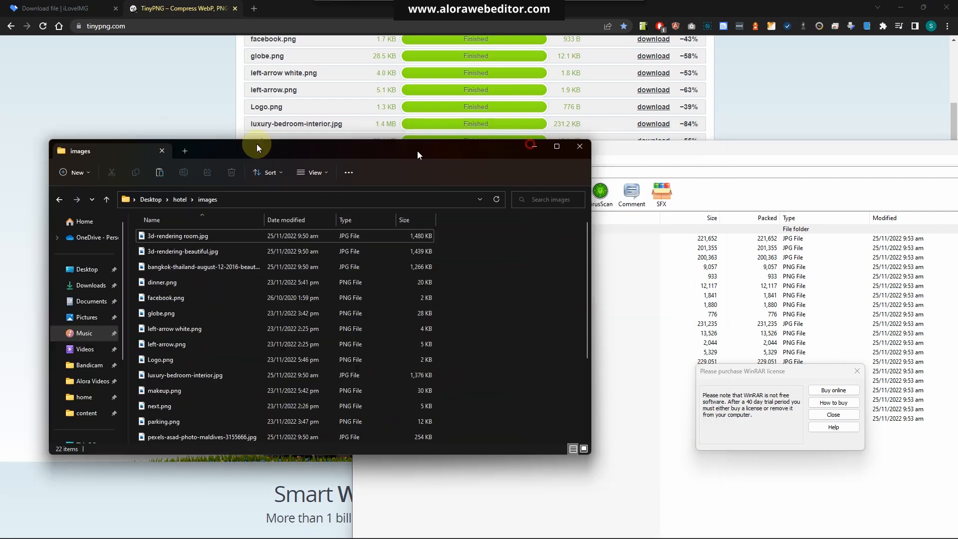
drag(418, 150, 308, 141)
click(614, 150)
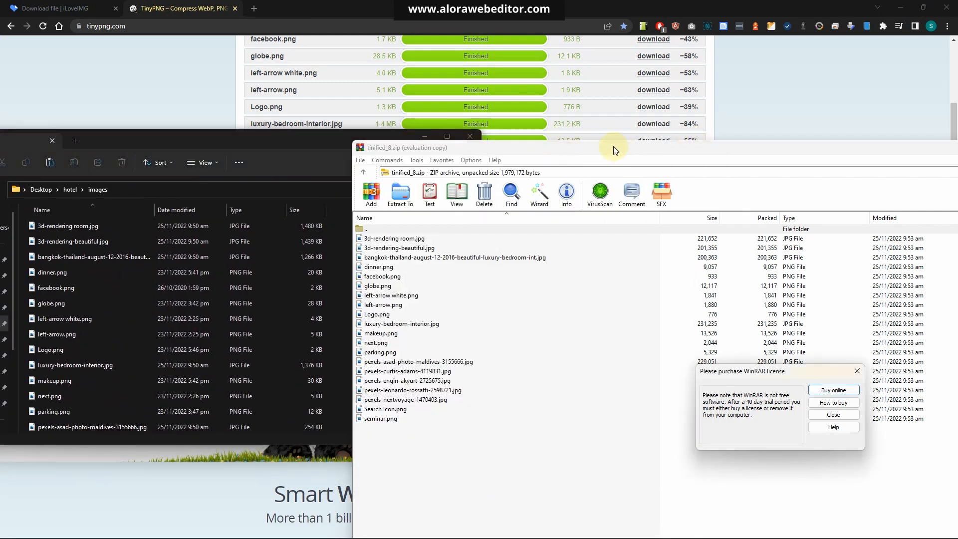
Move all 20 compressed files from the archive into the images folder, replacing the existing files
click(838, 415)
drag(494, 467, 394, 239)
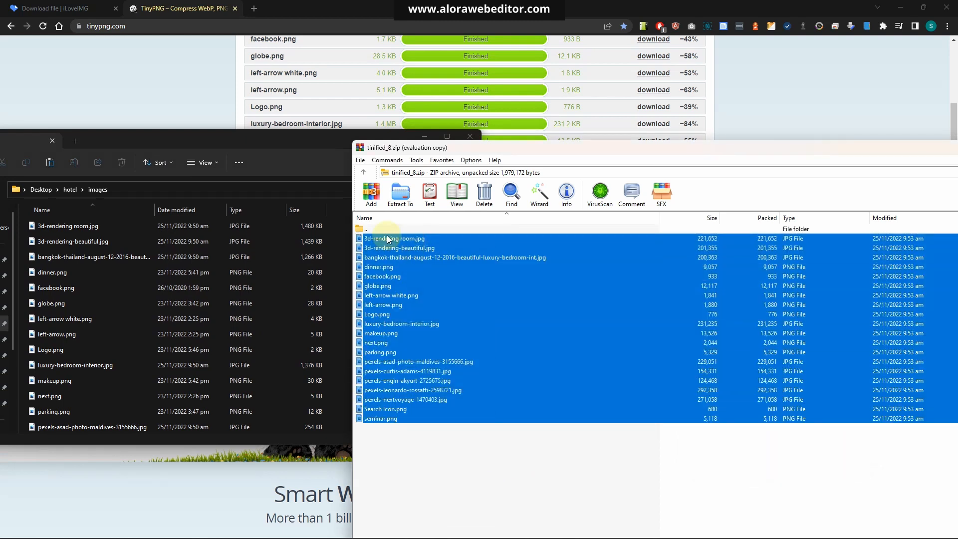
drag(131, 283, 130, 283)
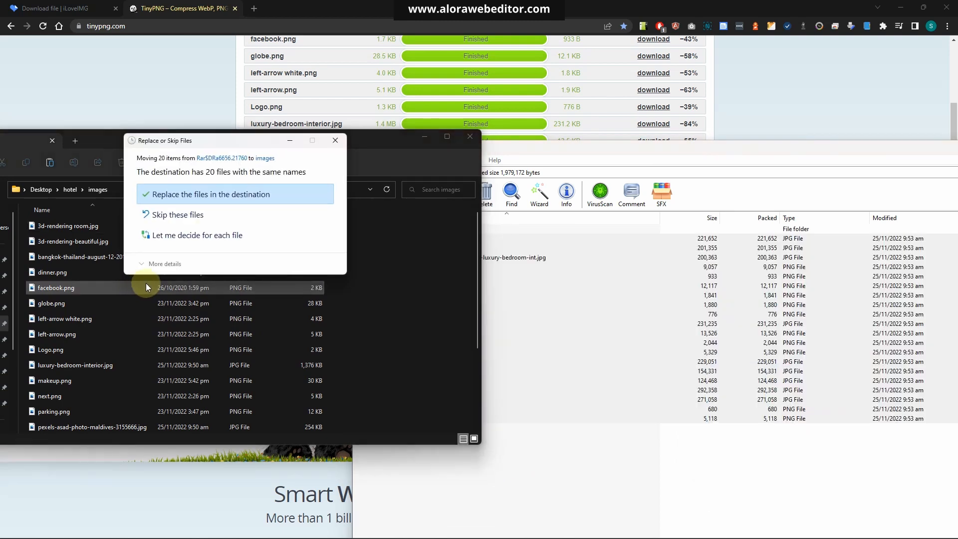
click(210, 196)
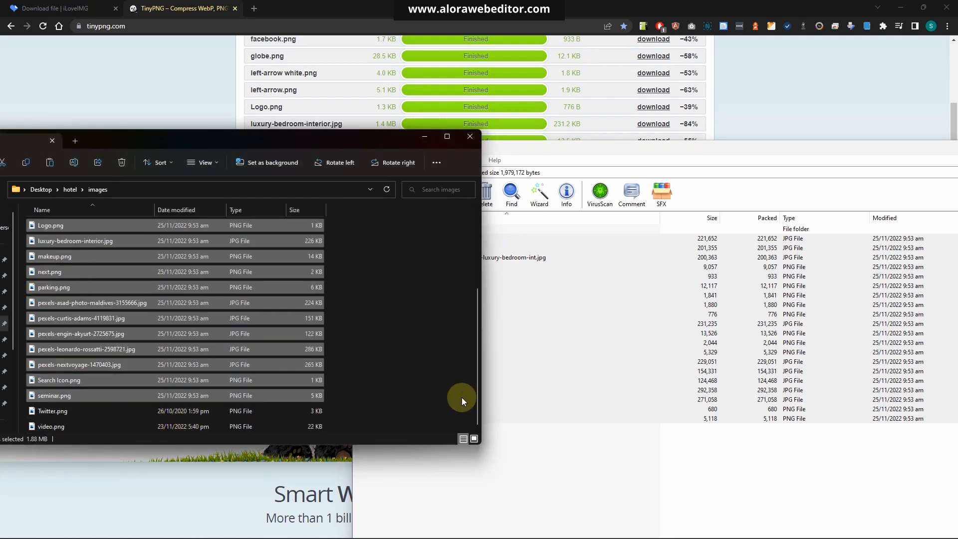
Reload TinyPNG and drop the remaining Twitter.png and video.png onto it for compression
click(768, 116)
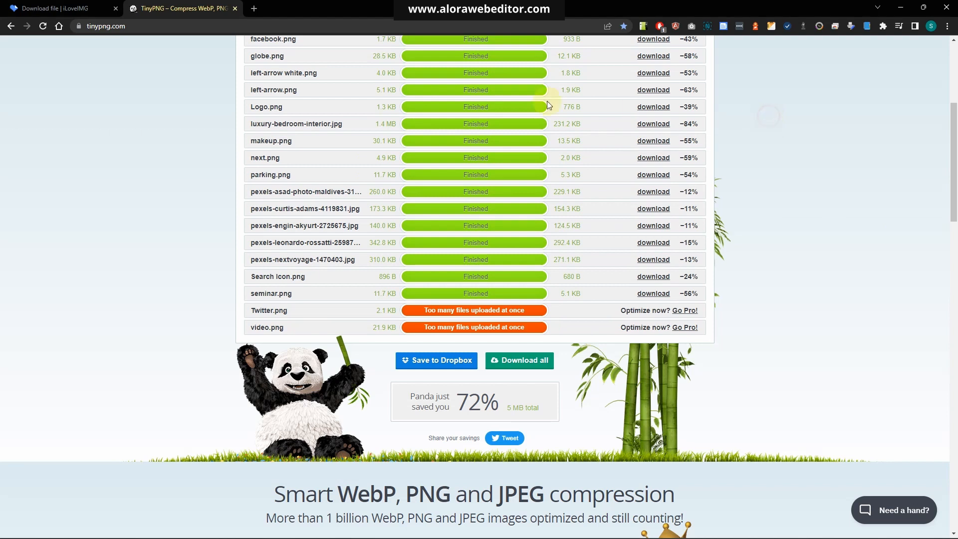
click(38, 27)
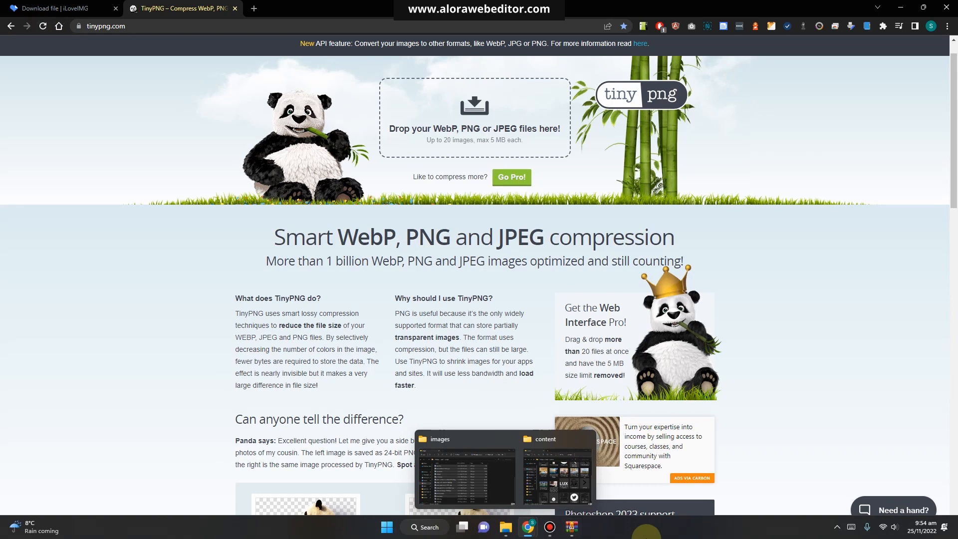
click(506, 529)
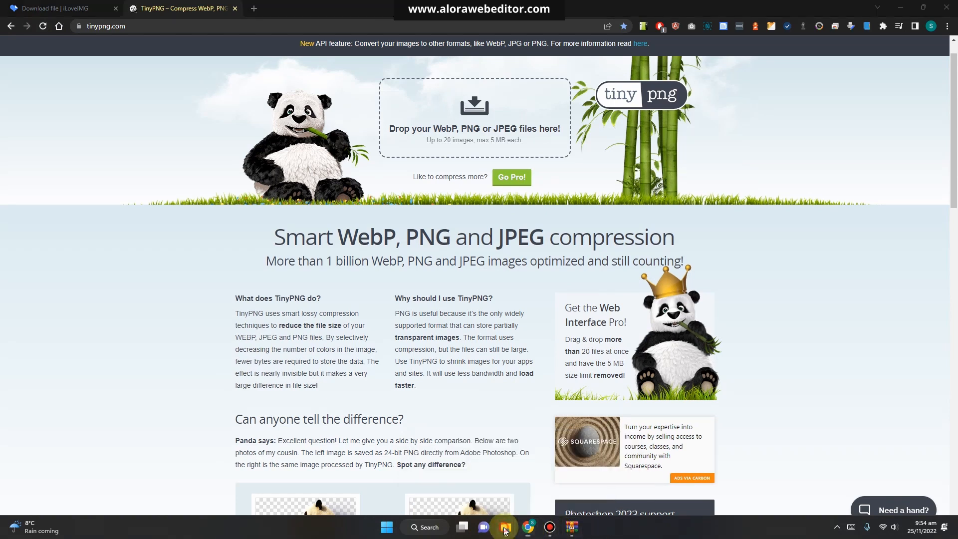
click(495, 487)
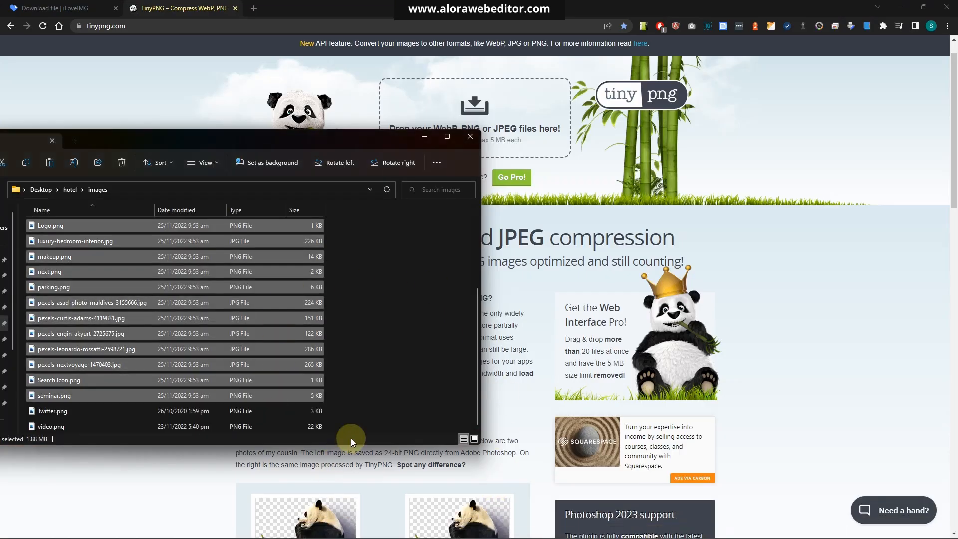
drag(352, 427, 509, 115)
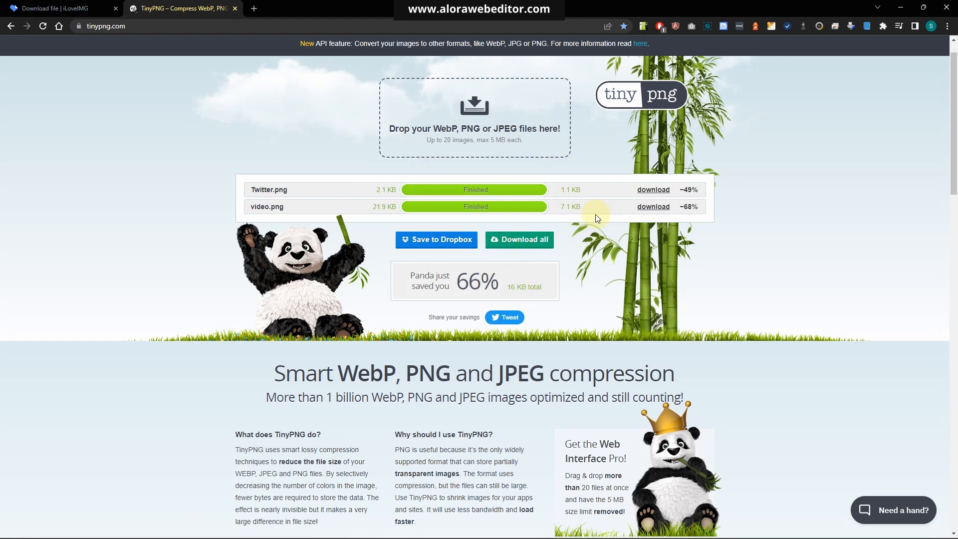
Download both compressed images as a zip, adding the duplicate with a numbered file name
click(517, 241)
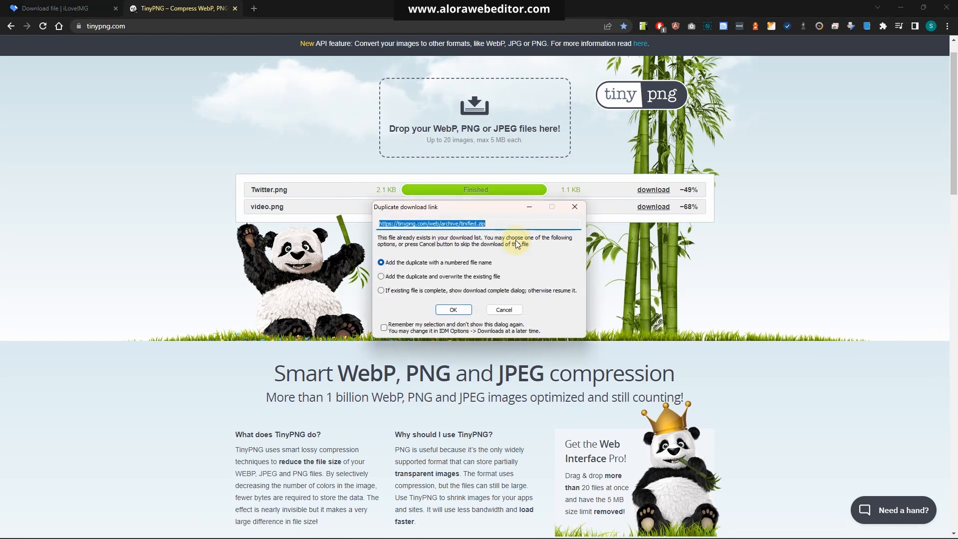
click(453, 310)
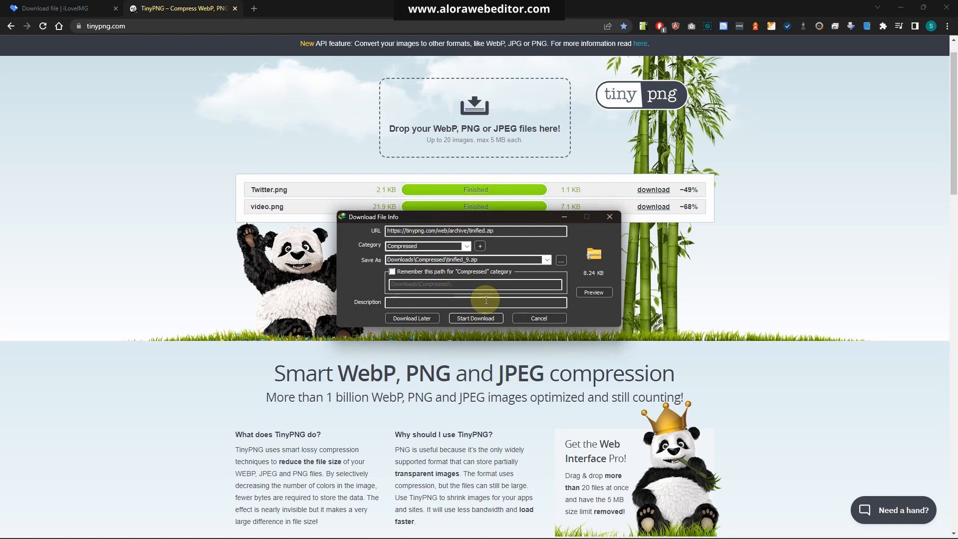
click(465, 319)
Open the downloaded tinified_9.zip with WinRAR archiver just once
click(452, 308)
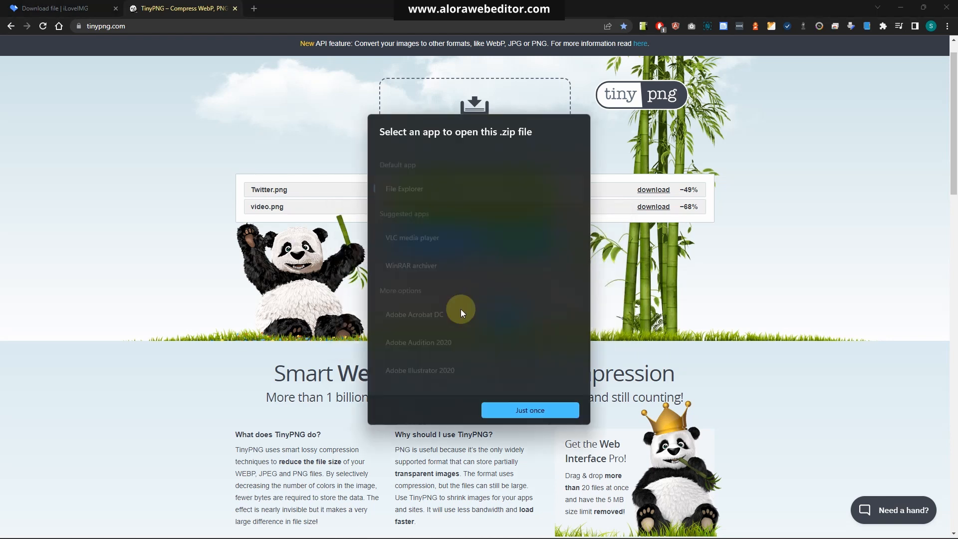
click(445, 254)
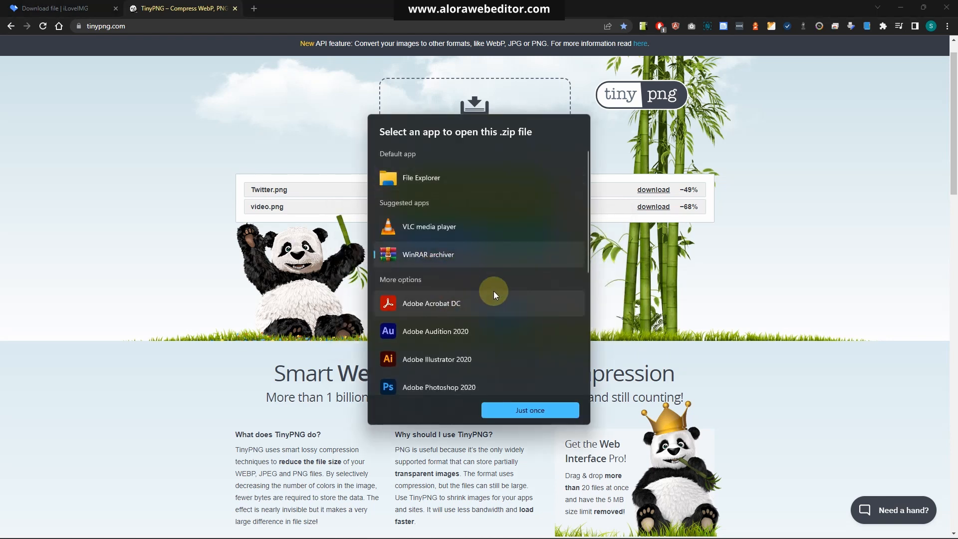
click(507, 413)
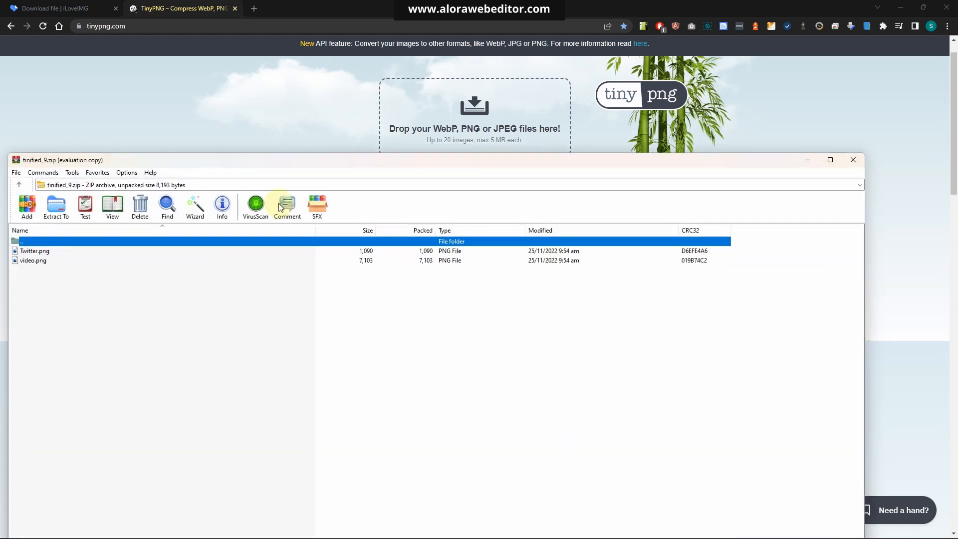
Close the tinified_8.zip archive window and place tinified_9.zip beside the images folder
drag(248, 162, 613, 114)
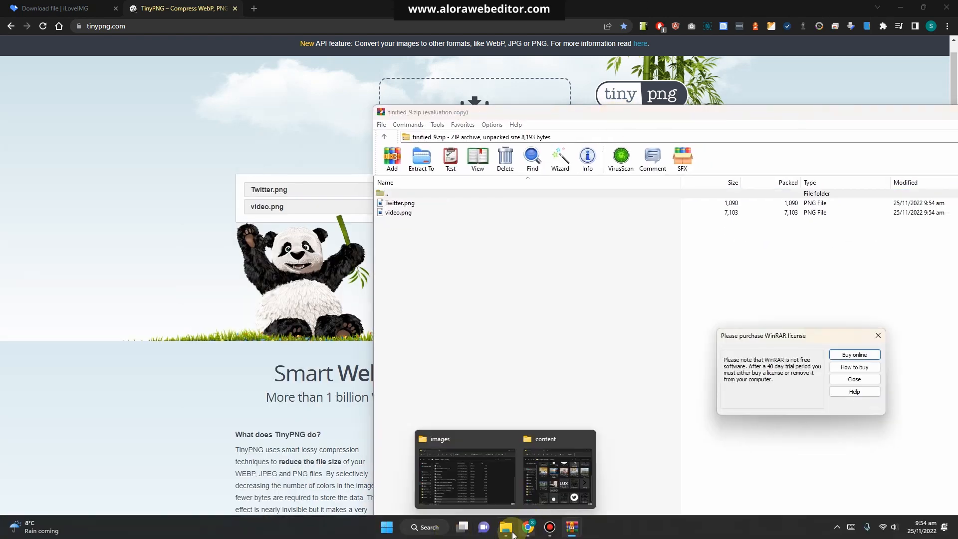
click(505, 532)
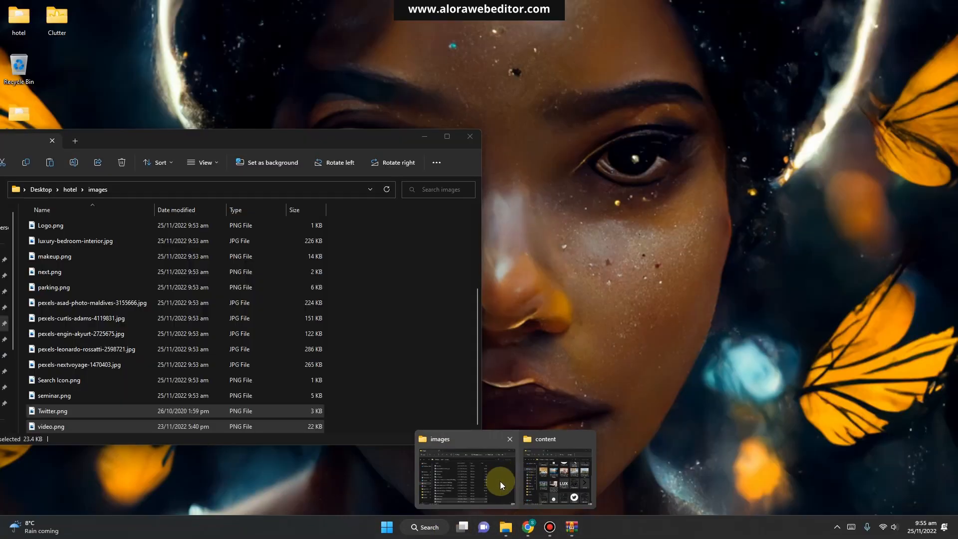
click(502, 483)
click(573, 529)
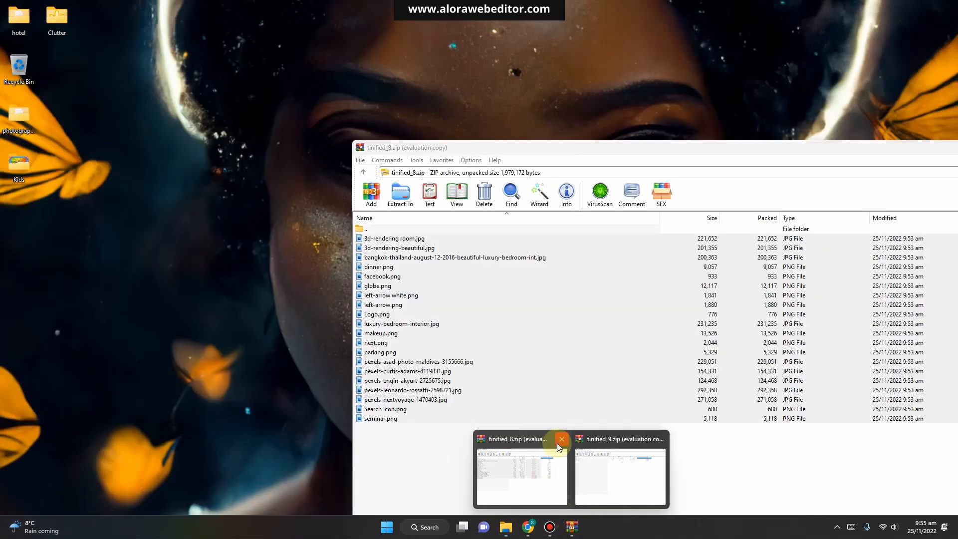
click(560, 439)
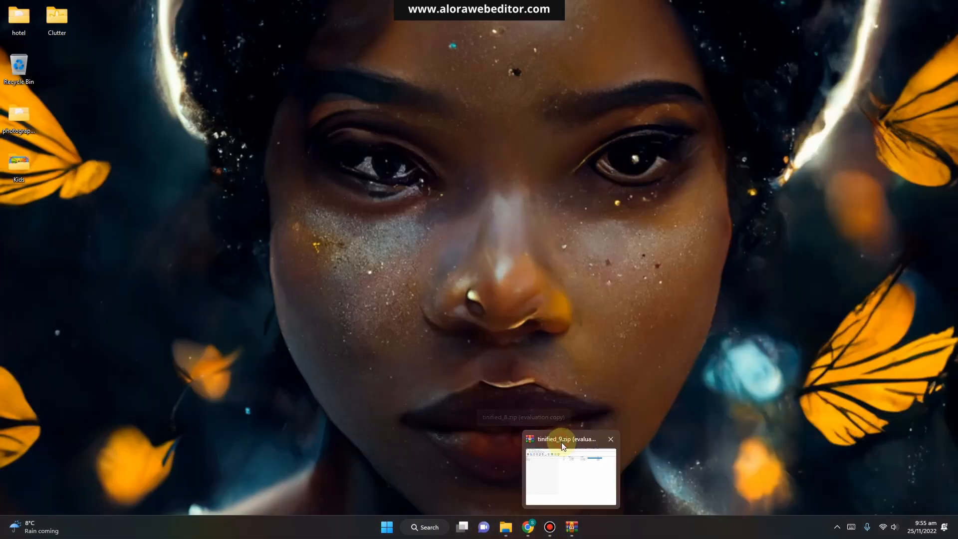
click(567, 474)
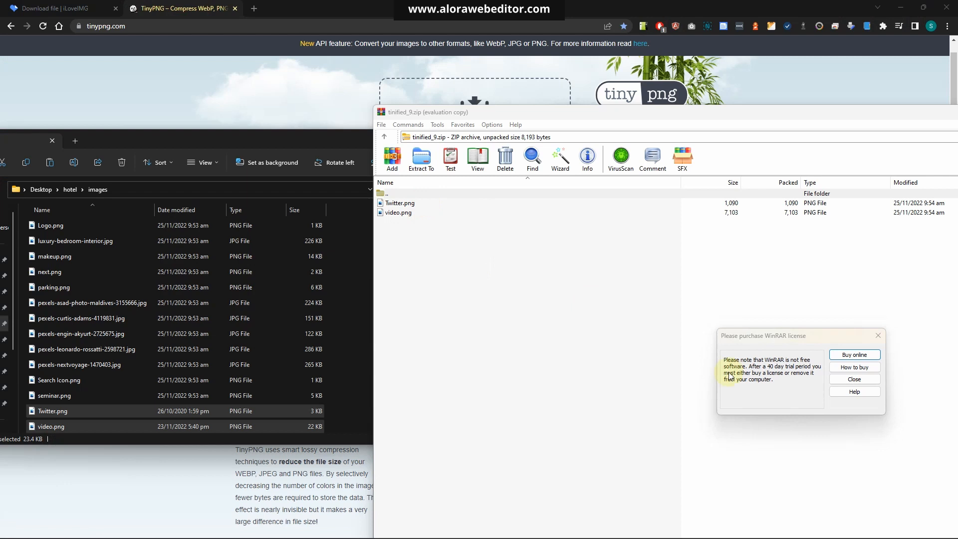
click(854, 380)
Move Twitter.png and video.png from the archive into the images folder, replacing the originals
drag(511, 308, 441, 213)
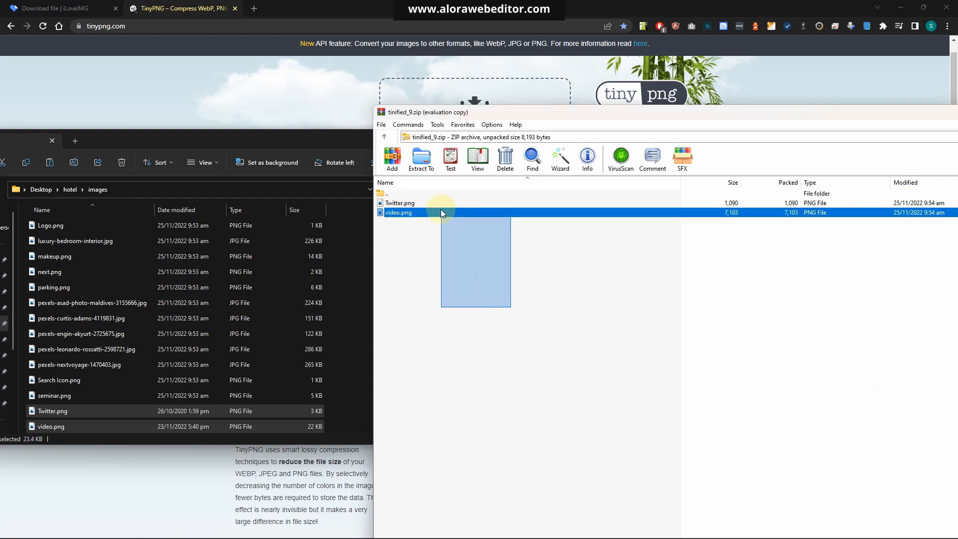
drag(439, 251, 423, 204)
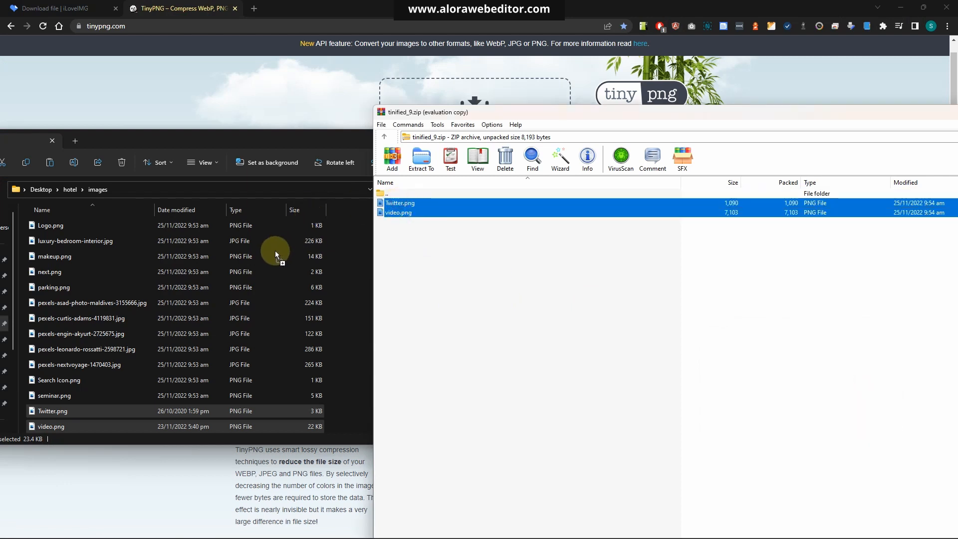
drag(277, 250, 275, 251)
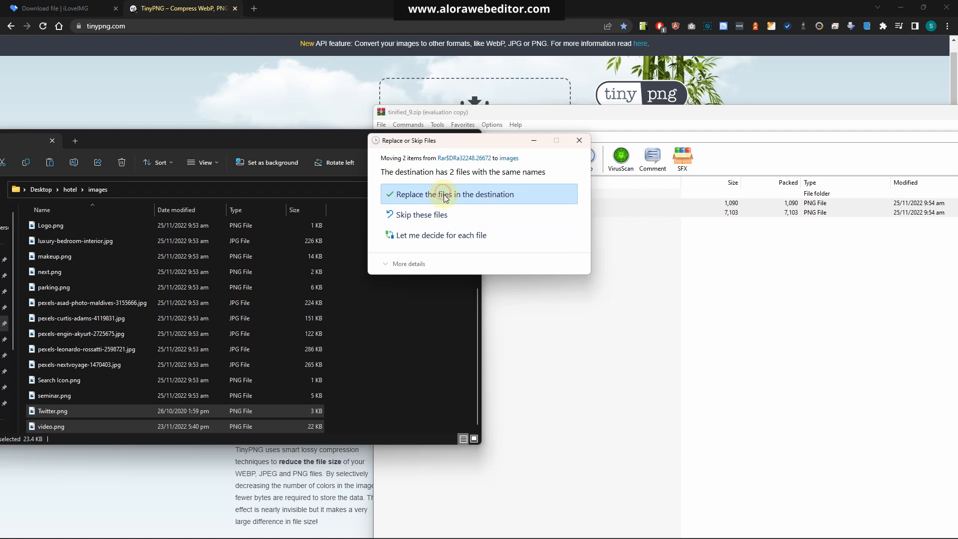
click(446, 197)
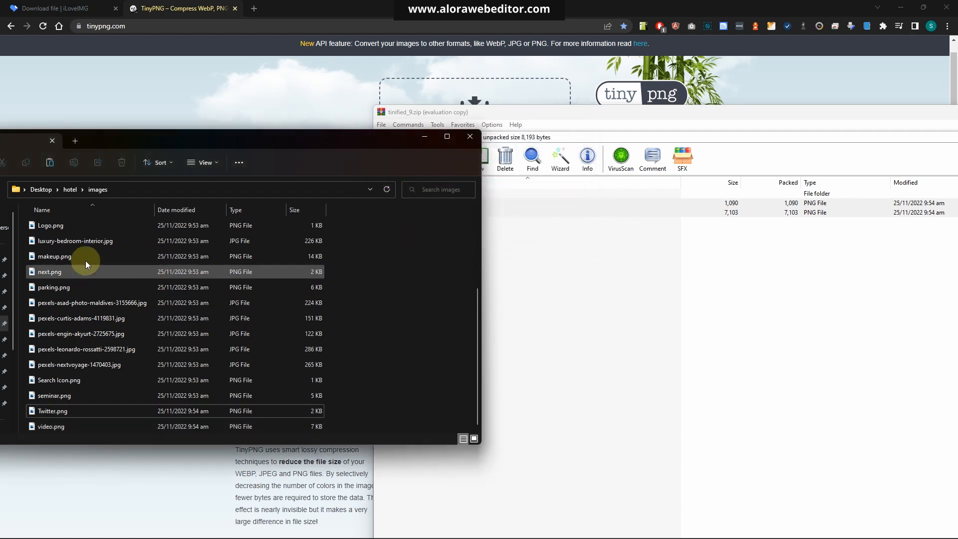
Navigate from the images folder up to hotel and into the content folder
click(69, 190)
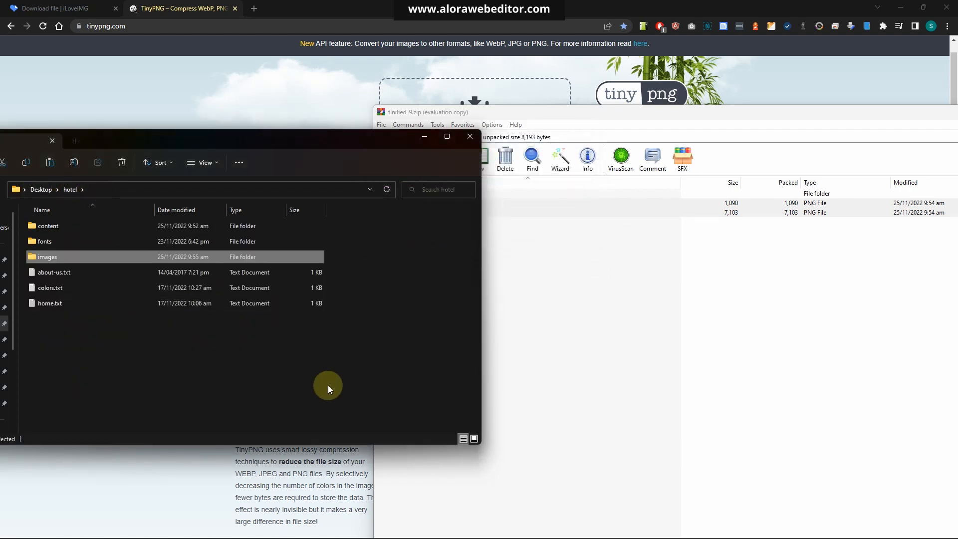
mouse_move(360, 538)
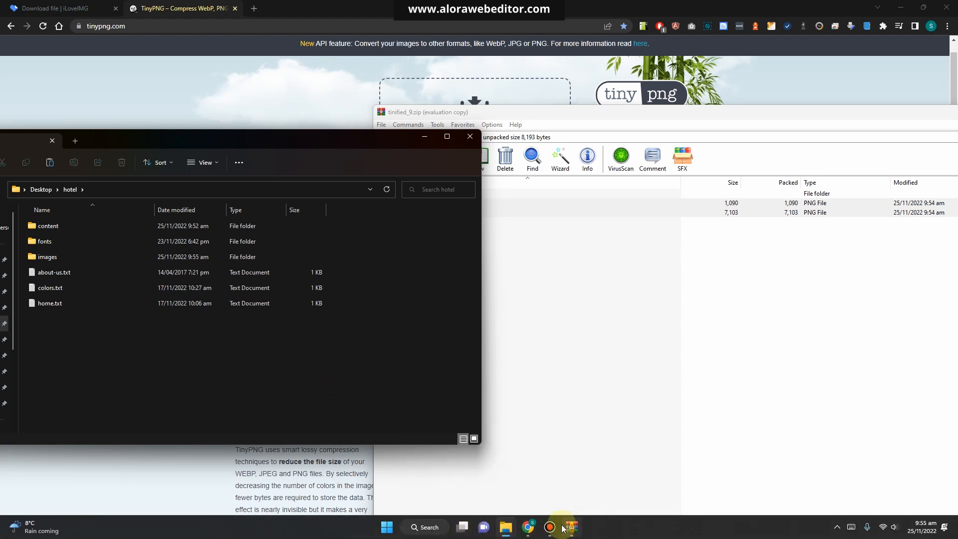
click(69, 195)
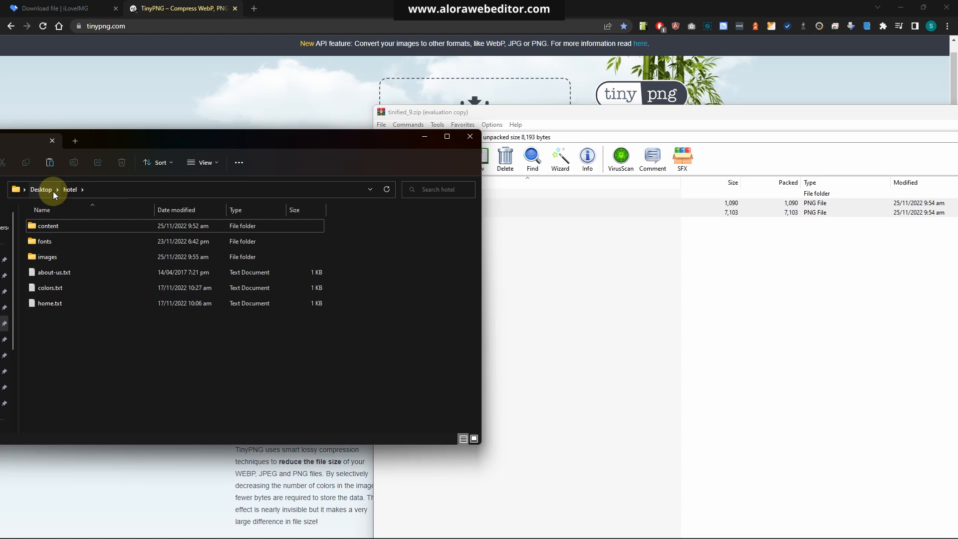
click(53, 191)
double_click(50, 239)
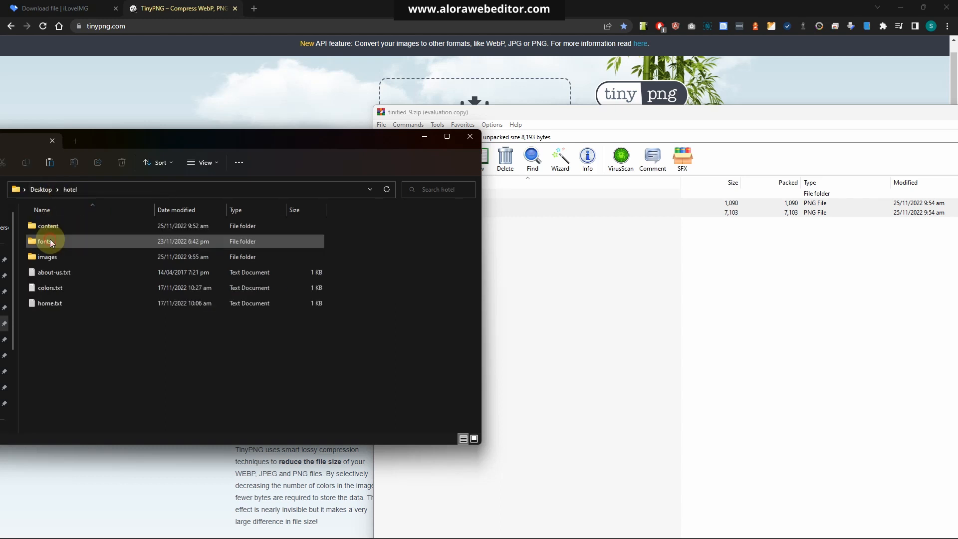
double_click(58, 225)
Open Hotel website.jpg and examine the website mockup section by section, then close the viewer
double_click(385, 234)
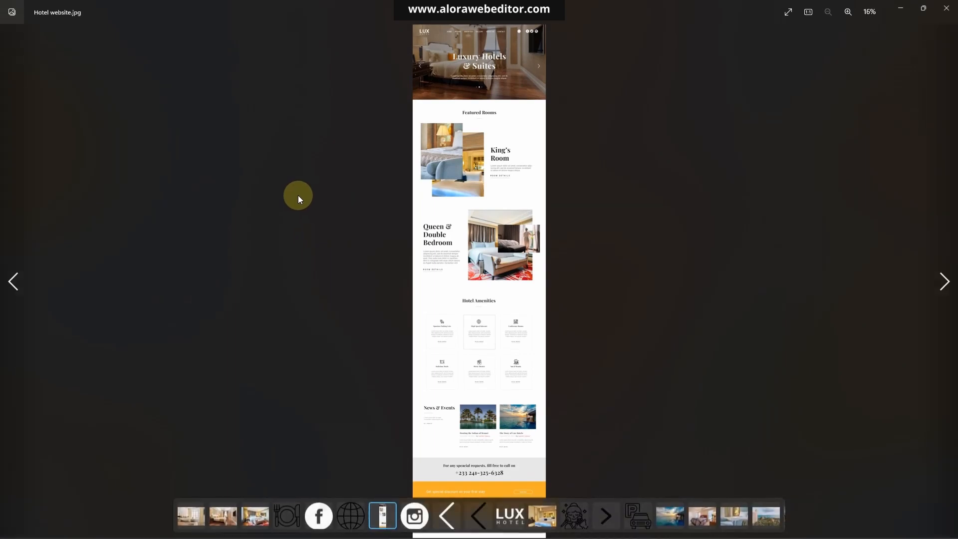
scroll(467, 276, up, 3)
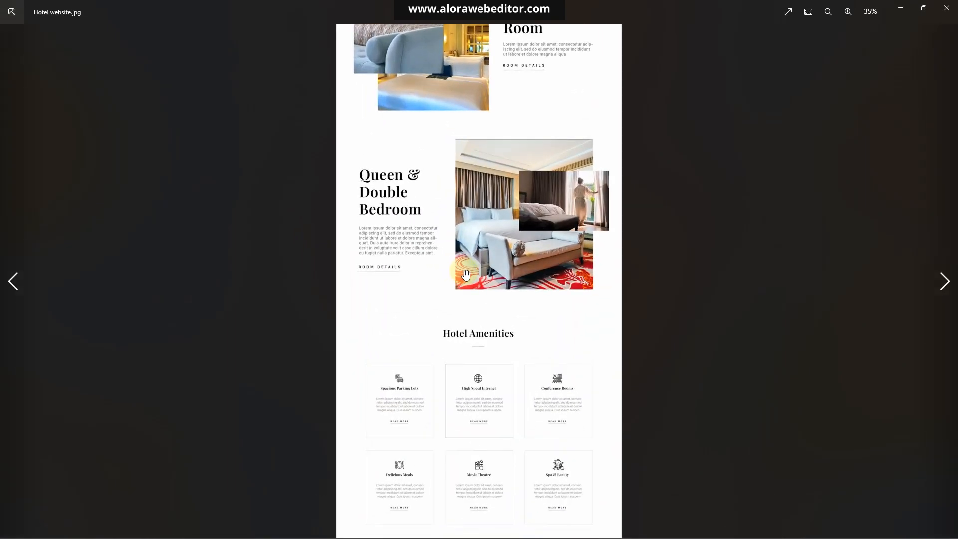
scroll(466, 273, up, 3)
drag(449, 392, 413, 95)
drag(417, 349, 418, 118)
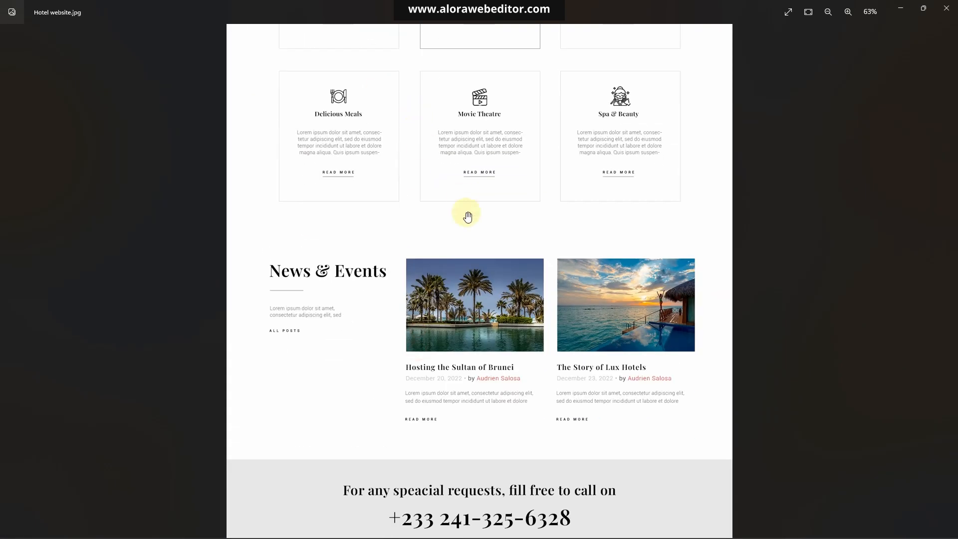
drag(473, 274, 471, 380)
drag(490, 72, 480, 401)
drag(504, 128, 516, 387)
drag(517, 319, 518, 368)
drag(529, 300, 533, 313)
drag(529, 35, 517, 366)
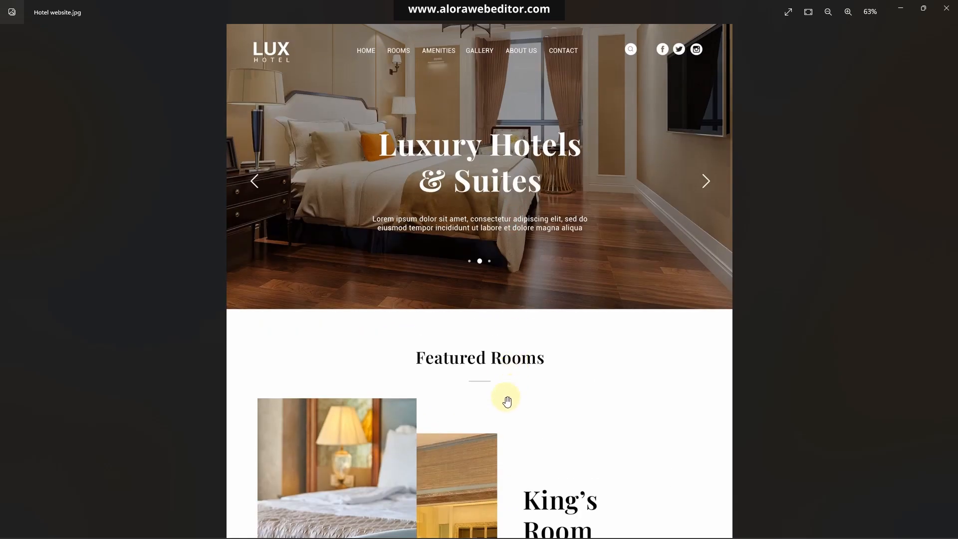
drag(507, 402, 547, 227)
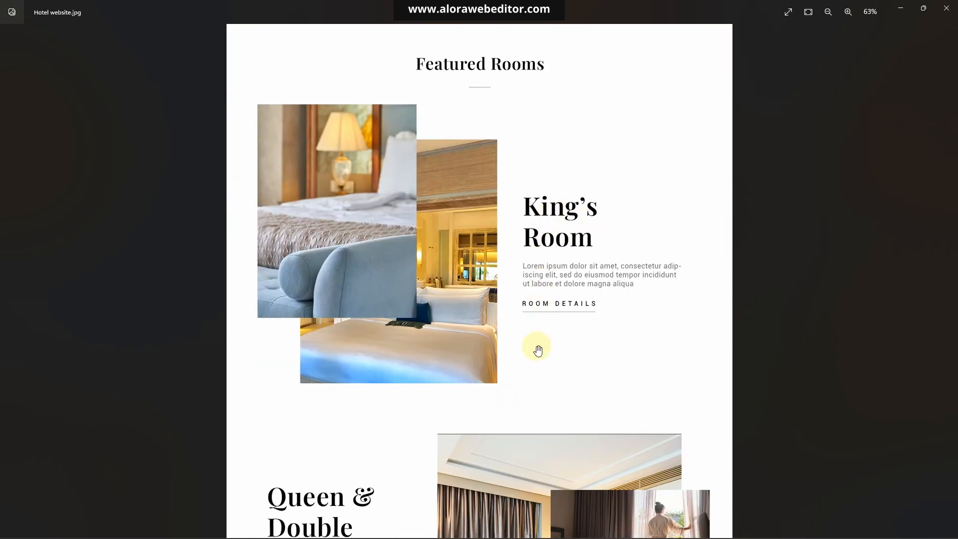
drag(542, 349, 589, 30)
drag(489, 215, 493, 50)
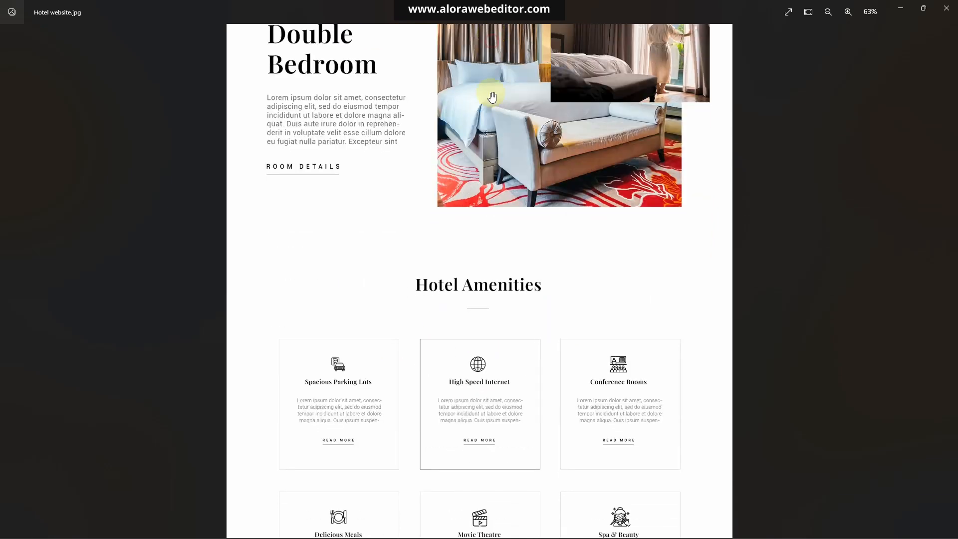
drag(509, 319, 494, 117)
drag(565, 509, 549, 159)
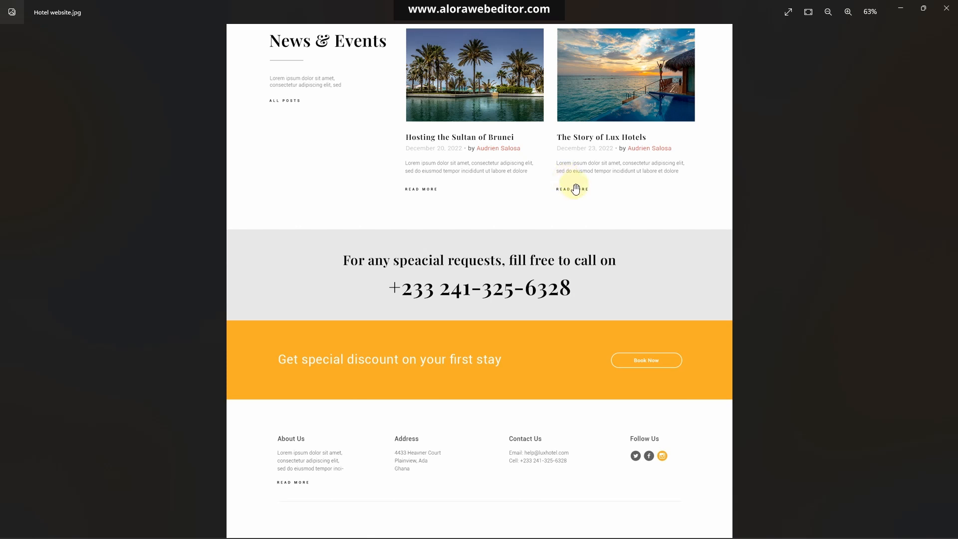
click(946, 9)
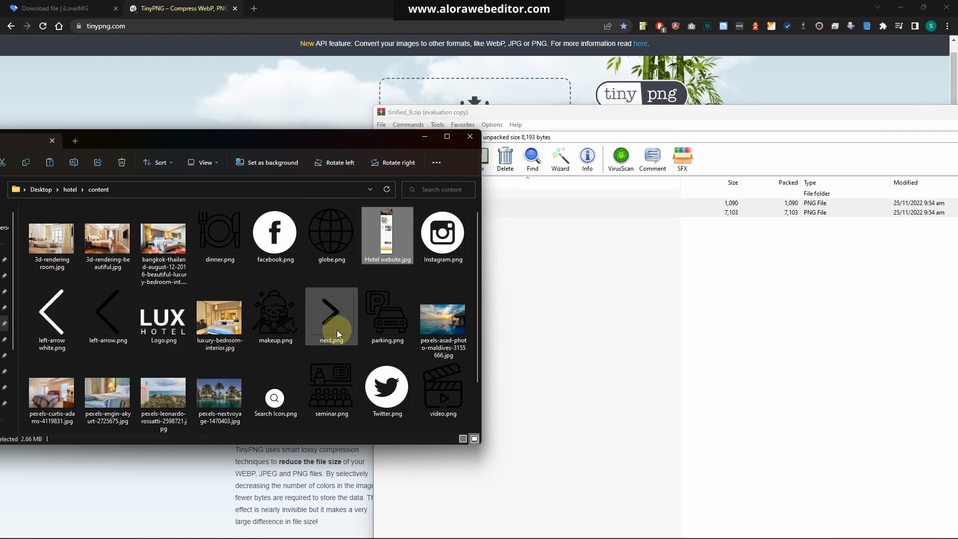
Move the archive window aside and browse the images in the content folder
drag(507, 108, 507, 103)
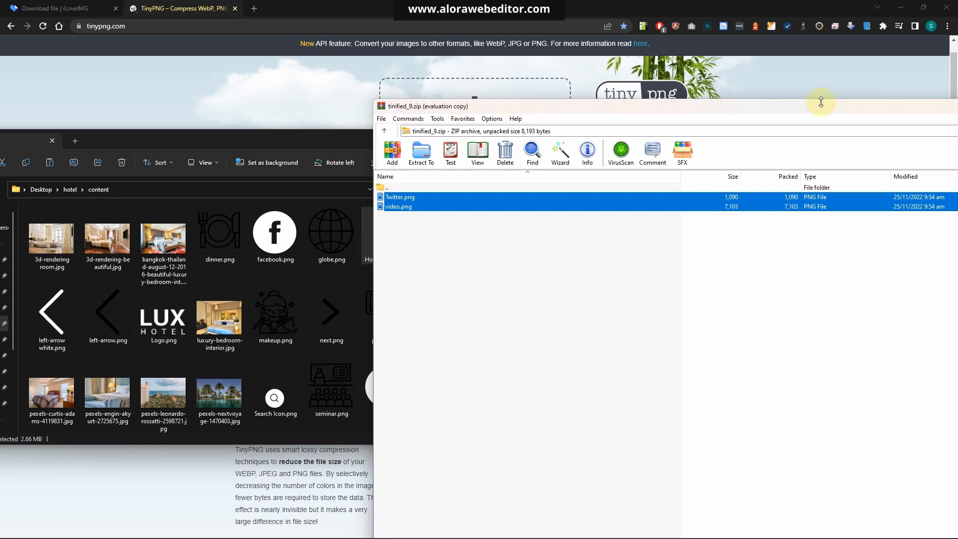
drag(826, 110, 597, 93)
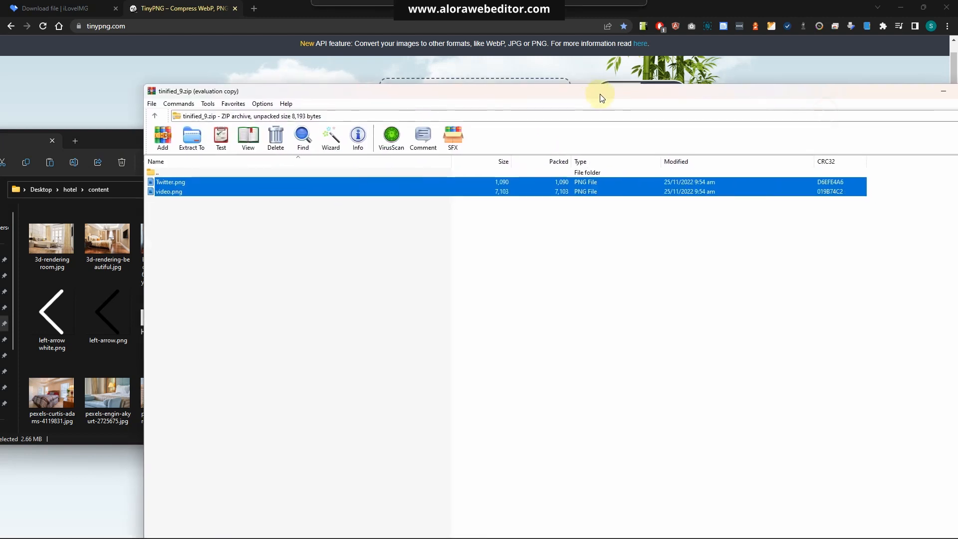
drag(852, 90, 616, 110)
drag(767, 277, 513, 235)
drag(322, 115, 745, 105)
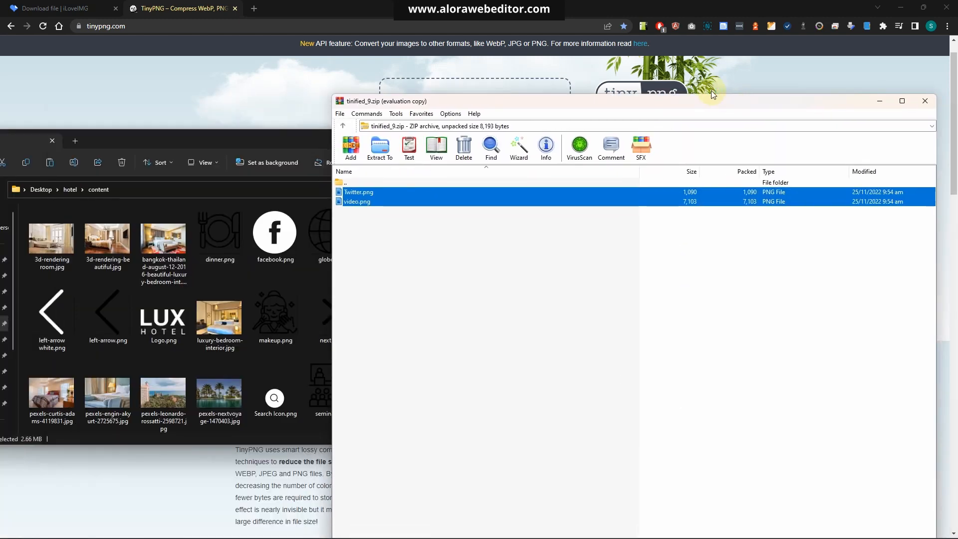
click(238, 143)
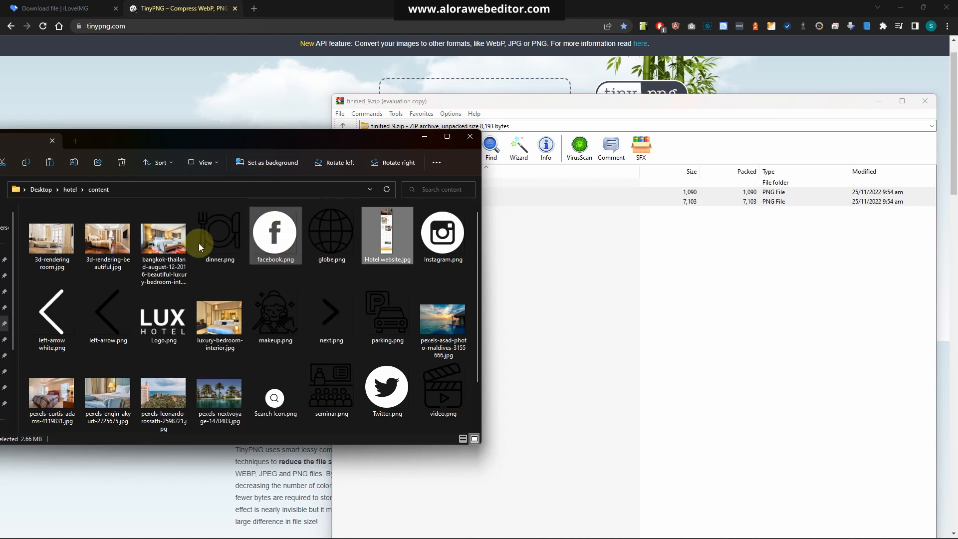
scroll(283, 262, down, 1)
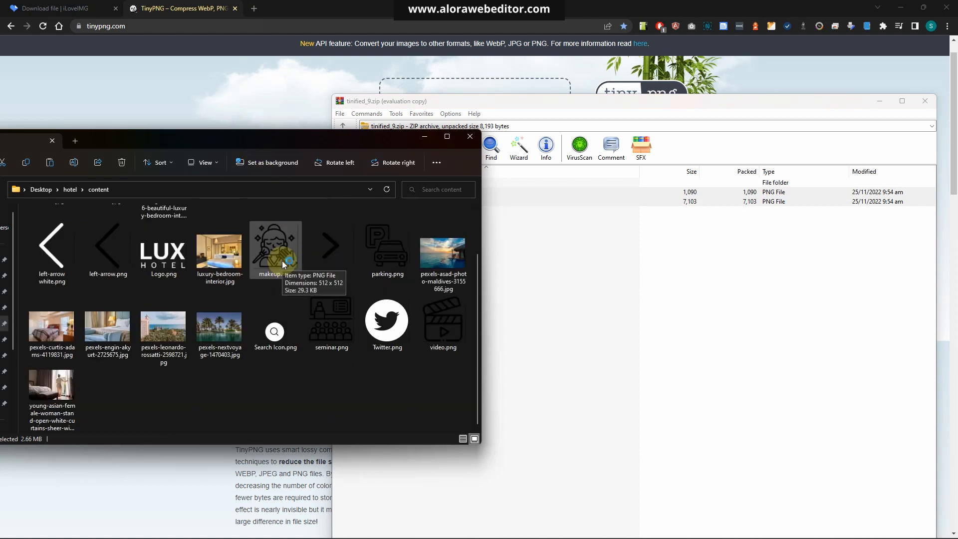
mouse_move(312, 302)
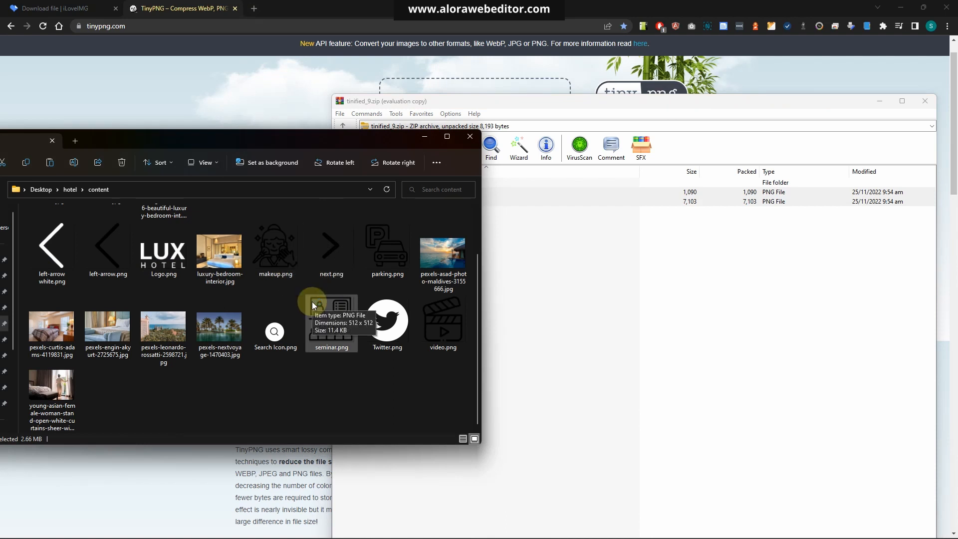